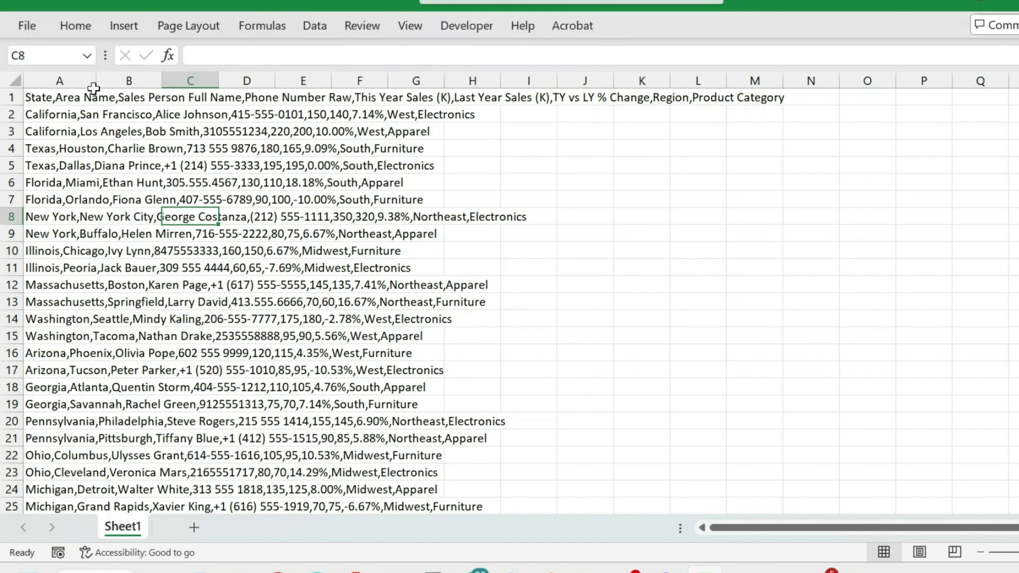
Autofit column A to the width of its comma-separated text.
left_click(64, 113)
double_click(96, 80)
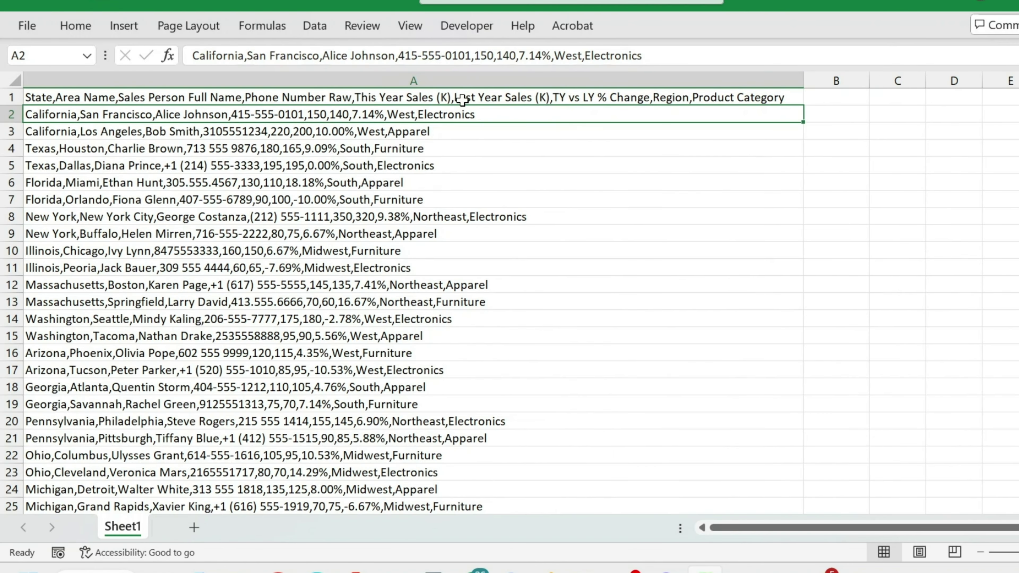
left_click_drag(448, 96, 433, 454)
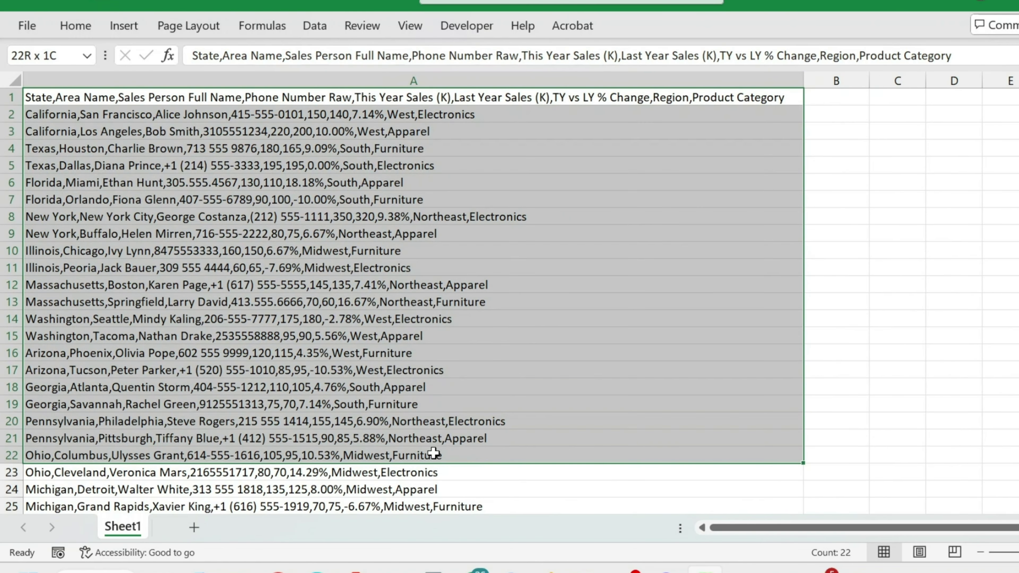
left_click(310, 338)
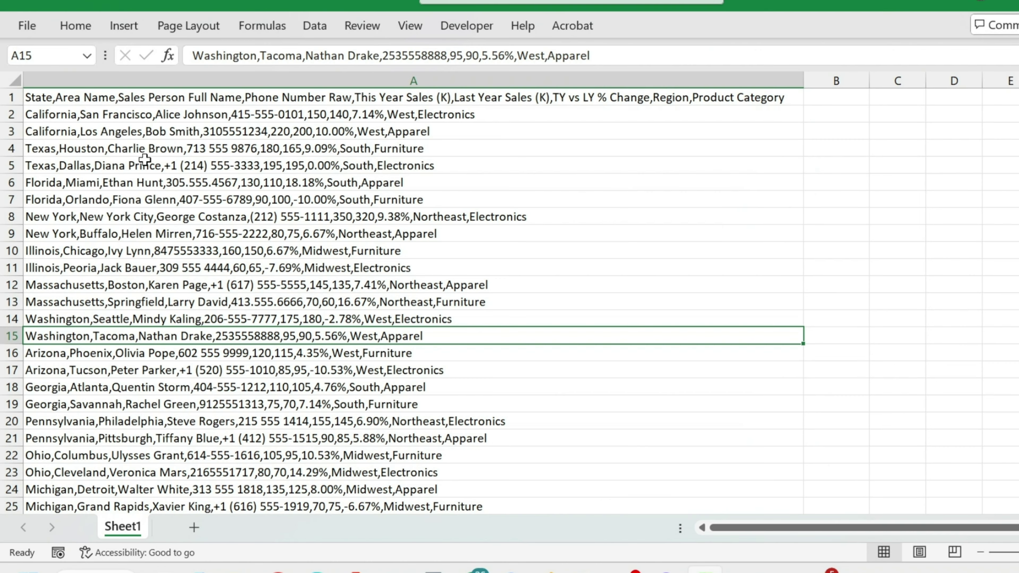
left_click(45, 99)
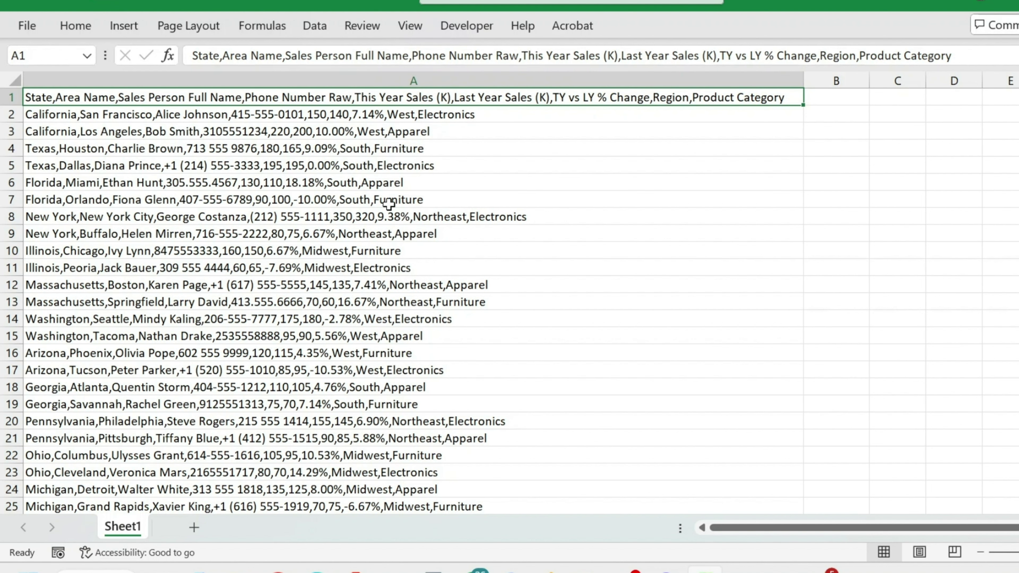
Start Text to Columns on the whole of column A with the Delimited data type.
left_click(337, 79)
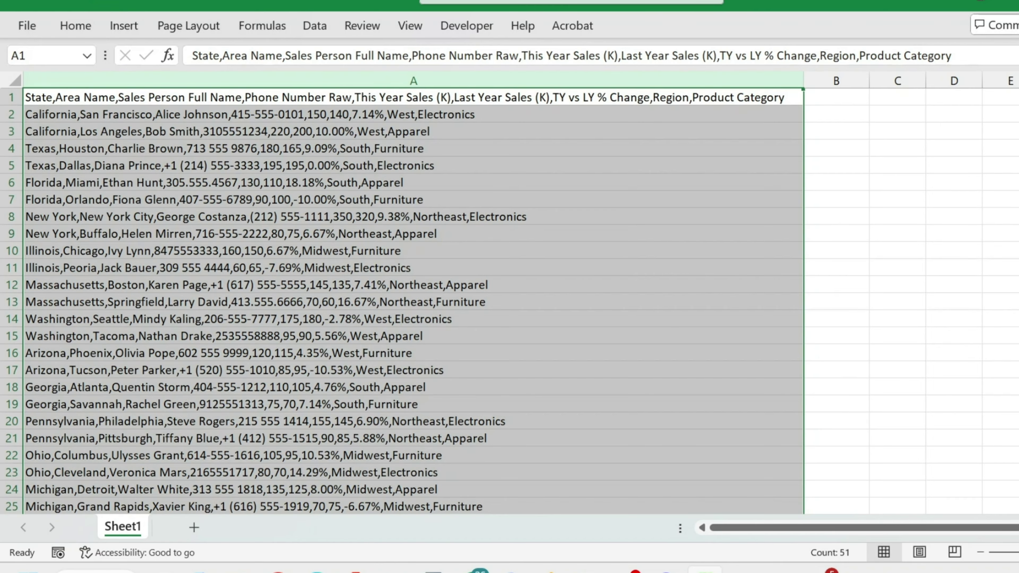
left_click(315, 33)
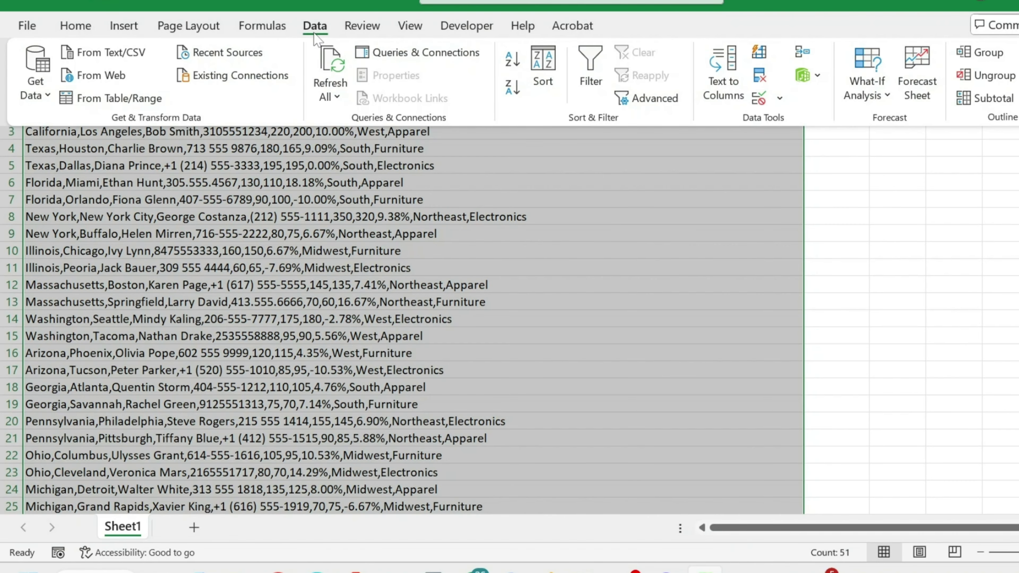
left_click(725, 86)
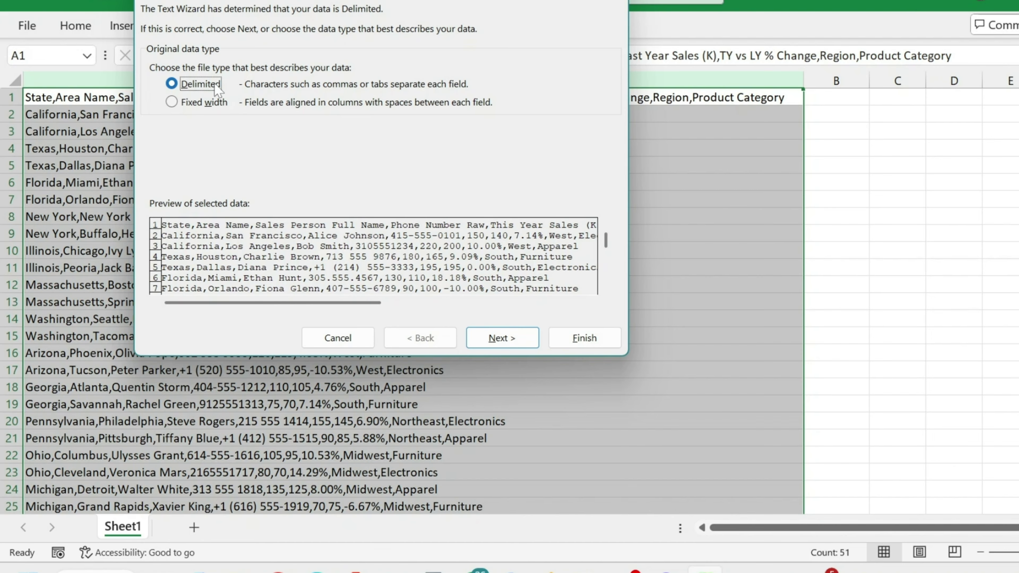
left_click(499, 338)
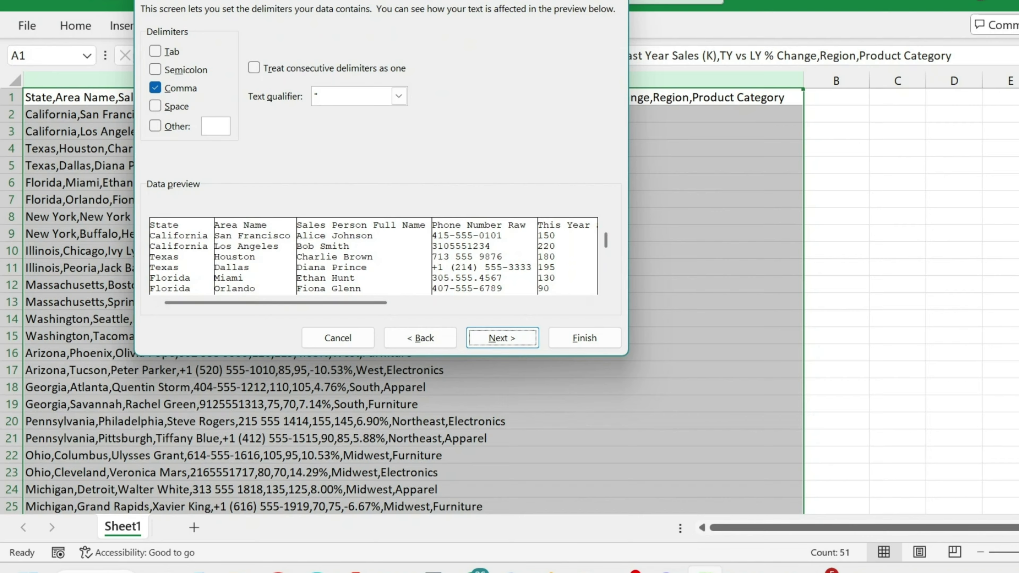
Try out the Tab, Semicolon, Space and Other delimiters, leaving Comma as the only one enabled.
left_click(150, 53)
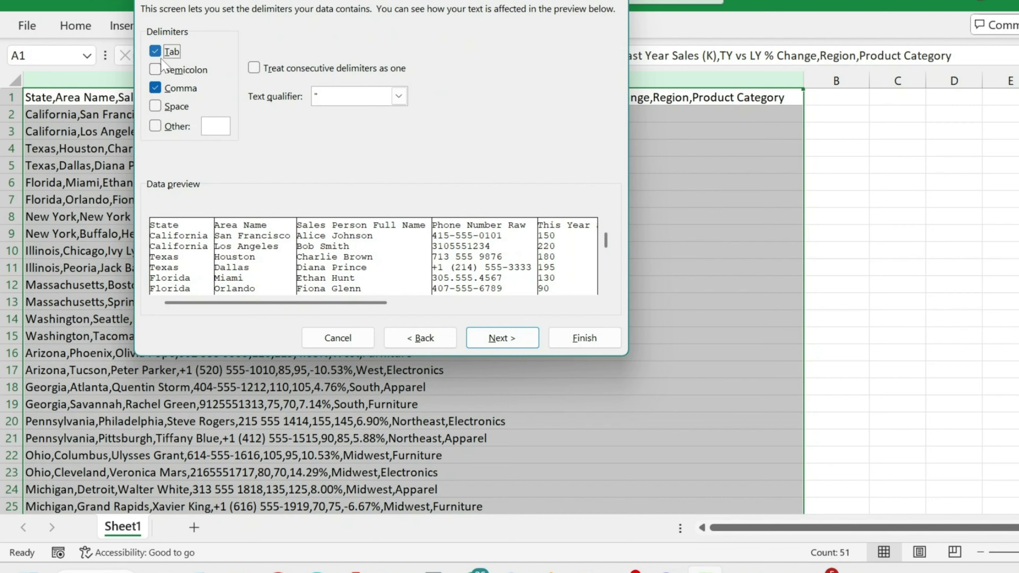
left_click(157, 70)
left_click(155, 70)
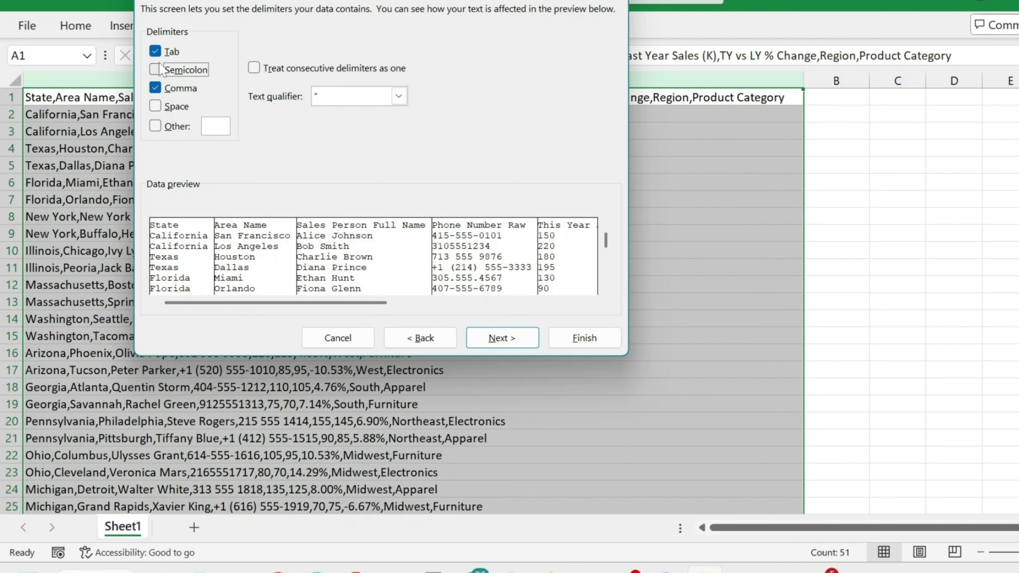
left_click(155, 52)
left_click(155, 88)
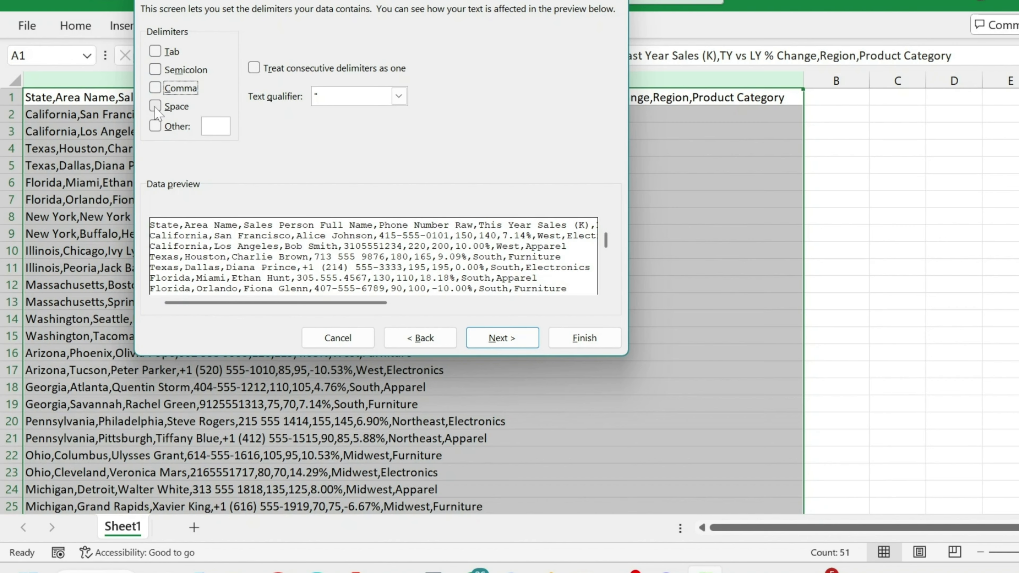
left_click(154, 106)
left_click(155, 126)
left_click(155, 105)
left_click(155, 126)
left_click(155, 88)
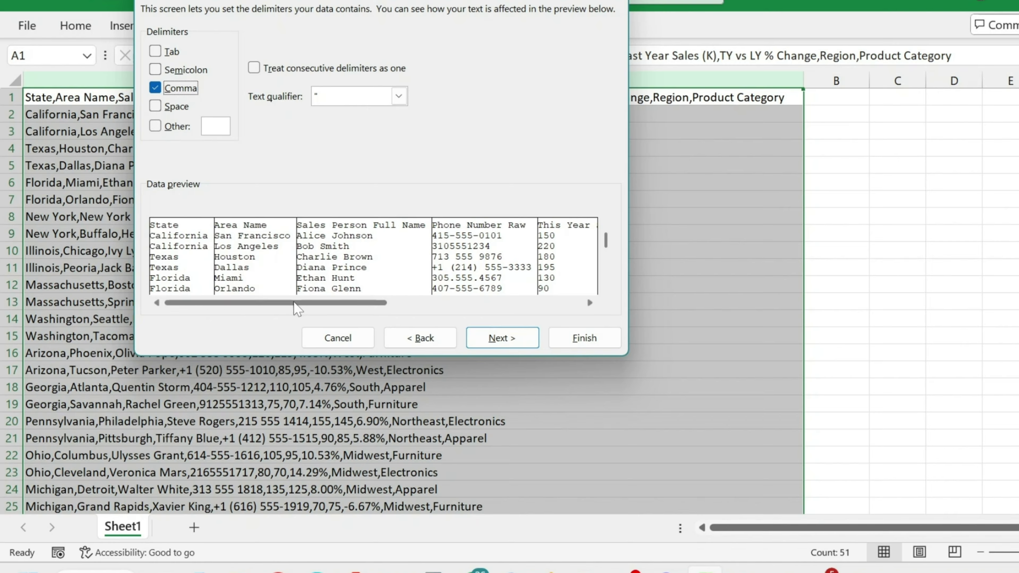
Preview the remaining fields and finish splitting column A into separate columns at the commas.
left_click_drag(297, 309, 447, 304)
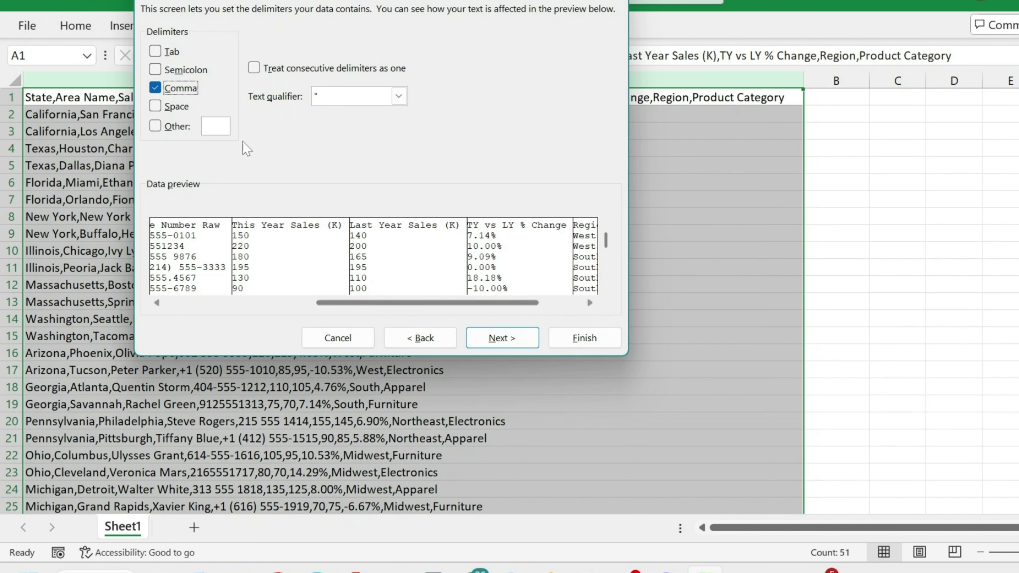
left_click(514, 339)
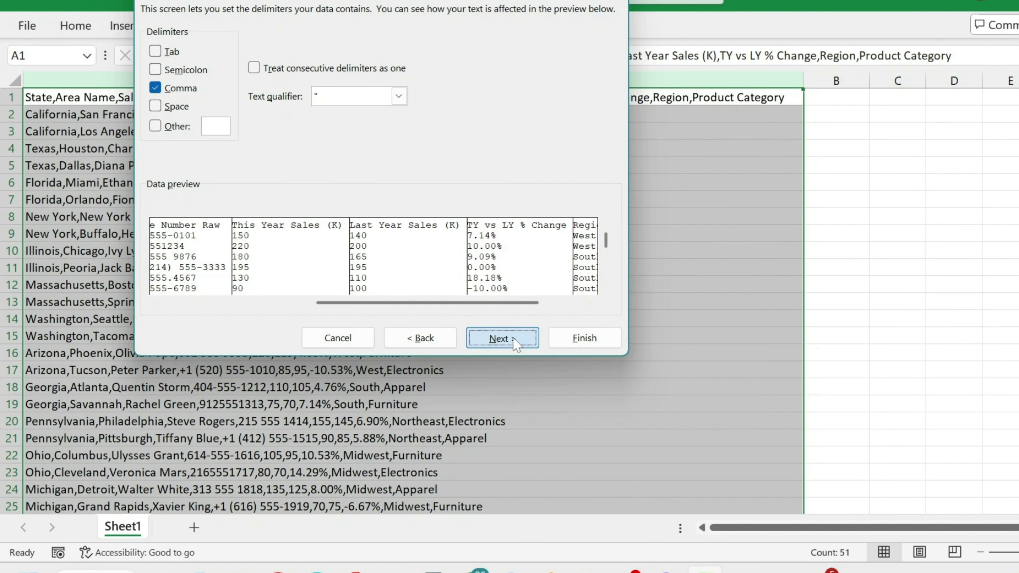
left_click(585, 338)
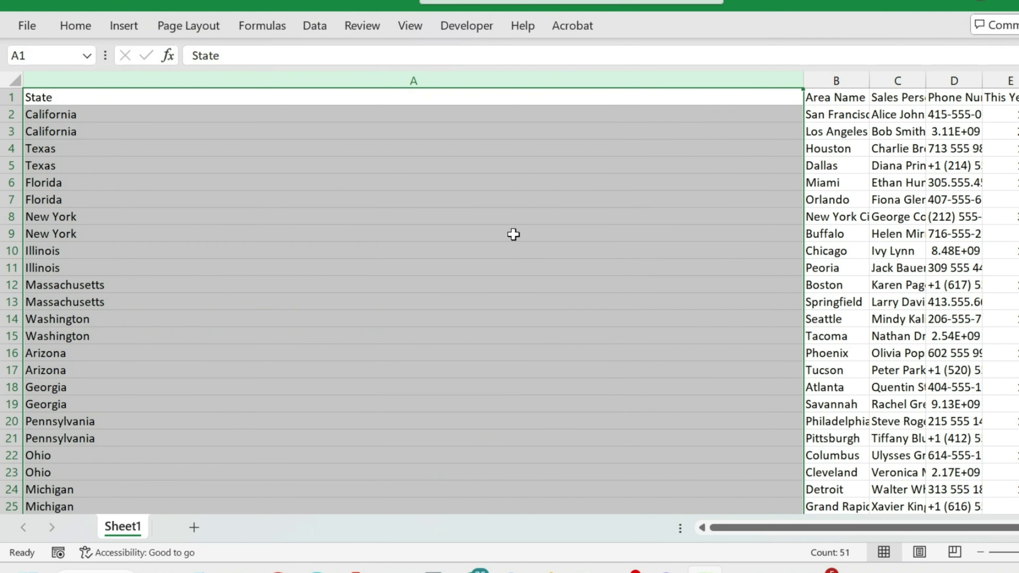
Autofit all of the sheet's columns to their contents and look through the split sales records.
double_click(803, 81)
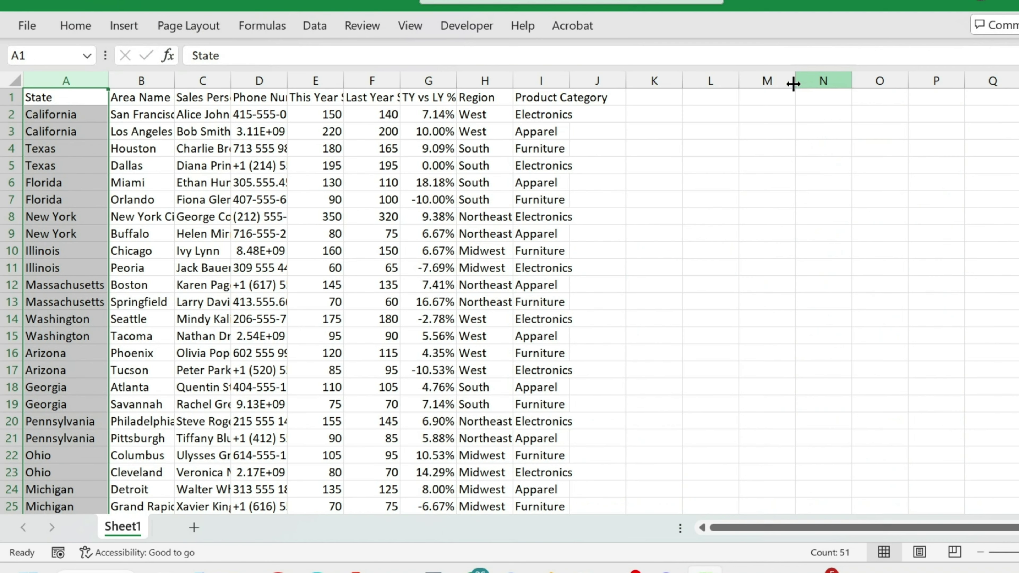
left_click(230, 206)
left_click(15, 80)
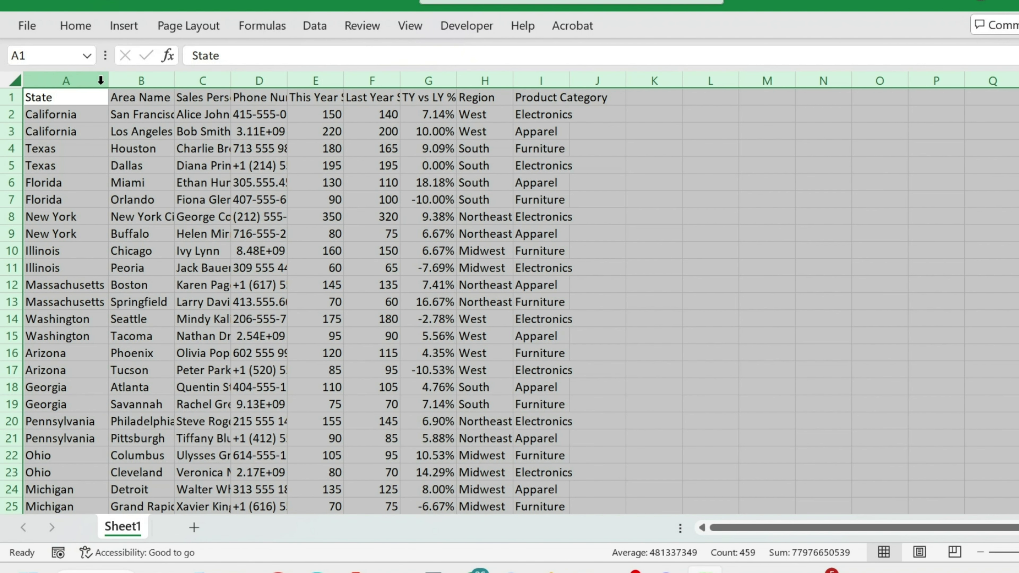
double_click(108, 81)
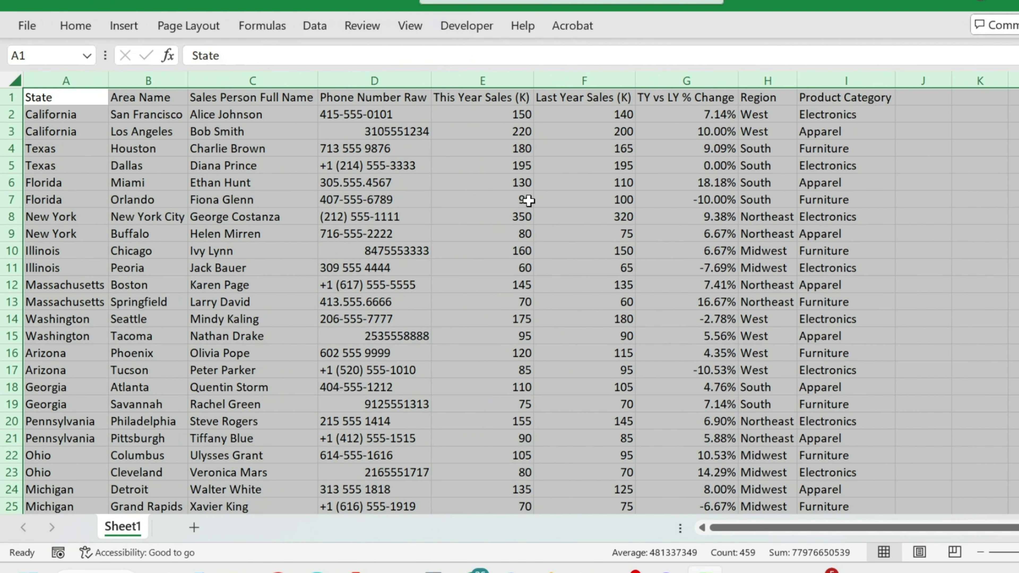
left_click(348, 202)
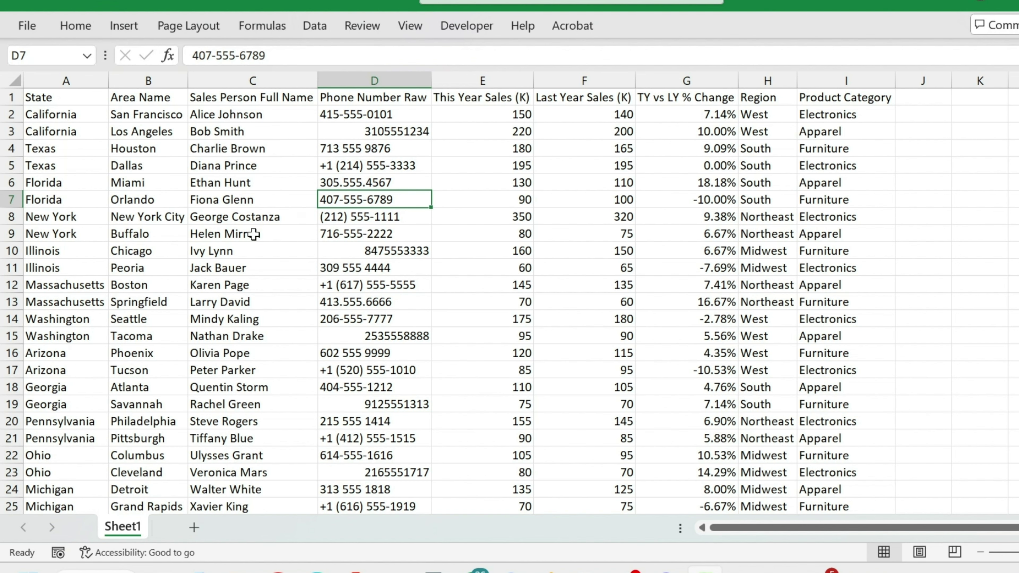
scroll(239, 244, "down", 3)
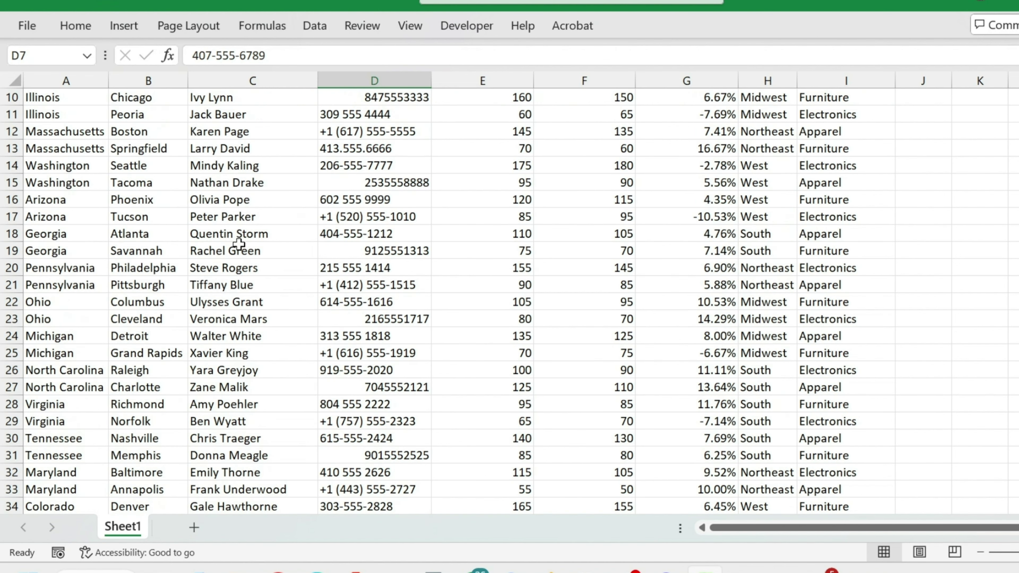
scroll(292, 272, "down", 6)
scroll(293, 276, "up", 9)
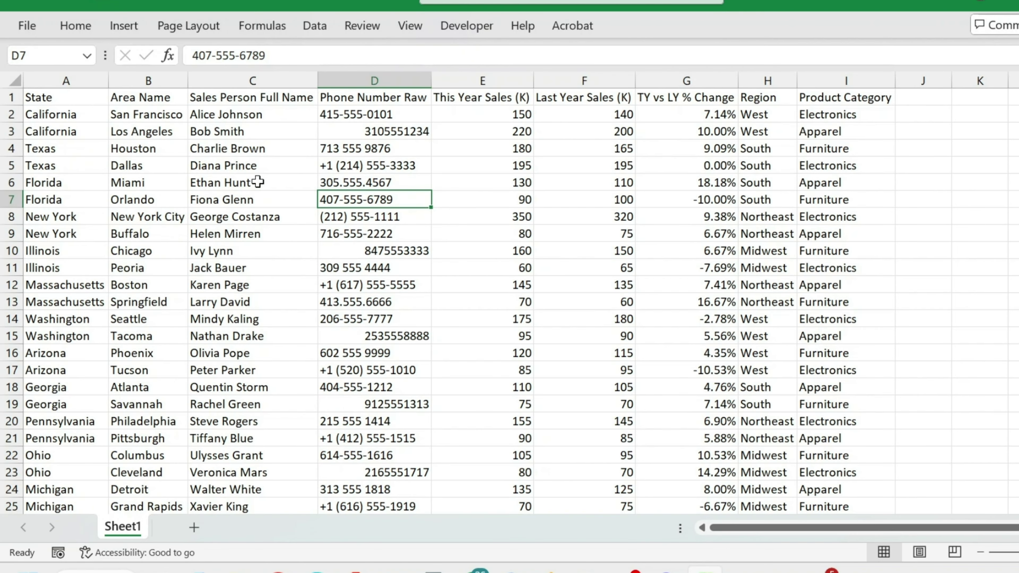
Undo the column autofits and the text split so all data is back in column A.
key("ctrl+z")
key("ctrl+z")
key("ctrl+z")
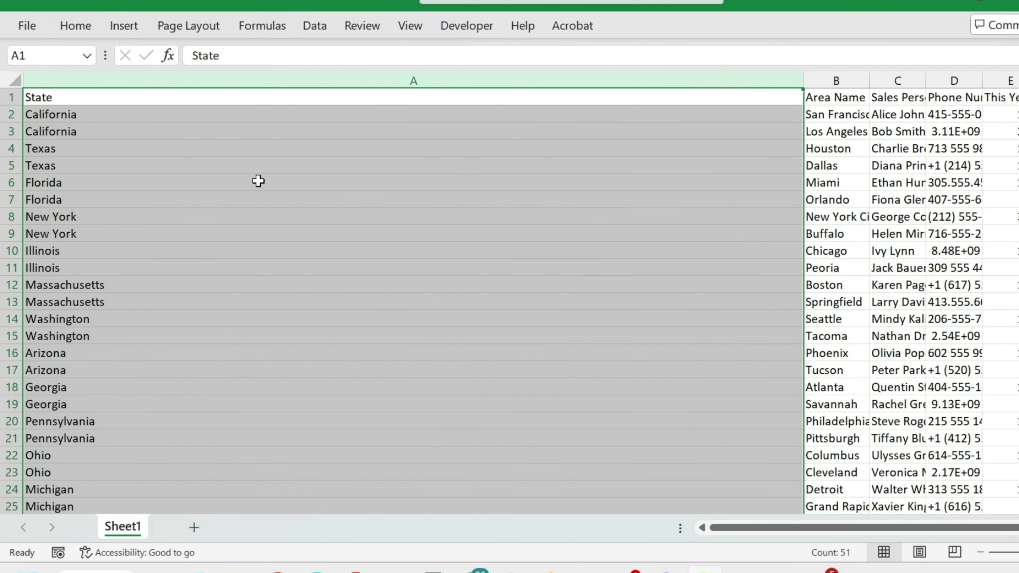
left_click(258, 181)
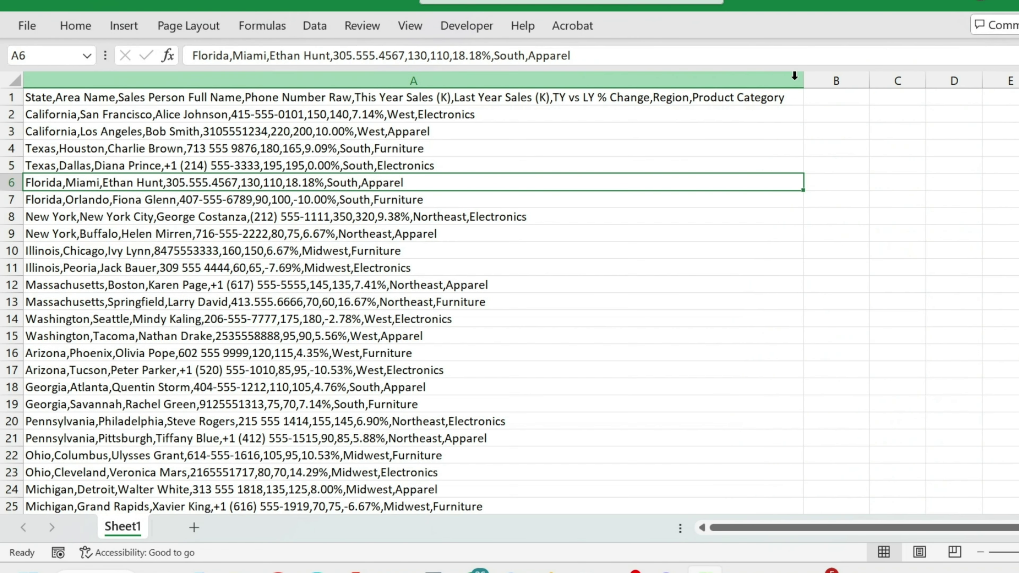
Narrow column A and autofit it again to its longest entry.
left_click_drag(802, 79, 377, 80)
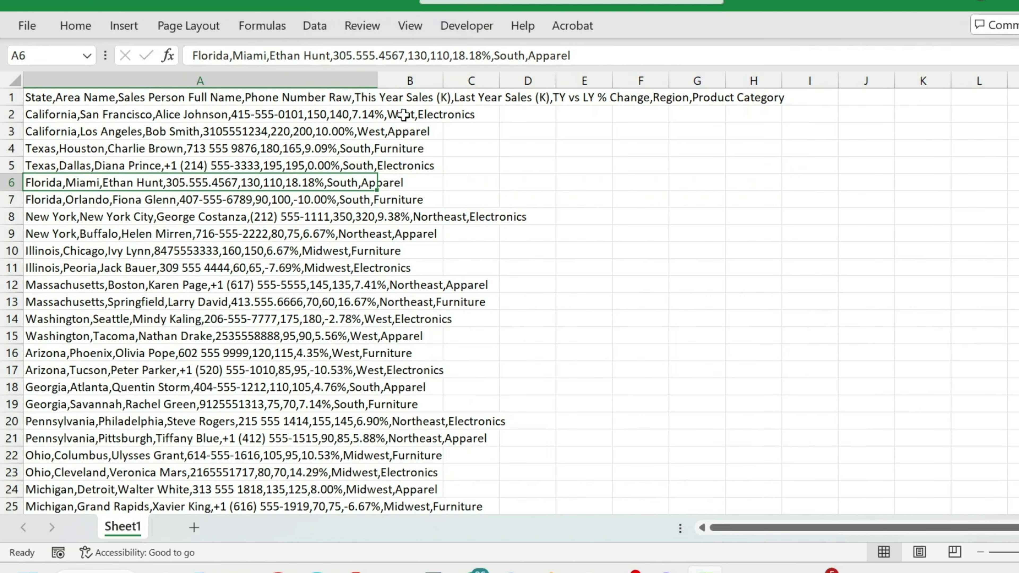
double_click(377, 80)
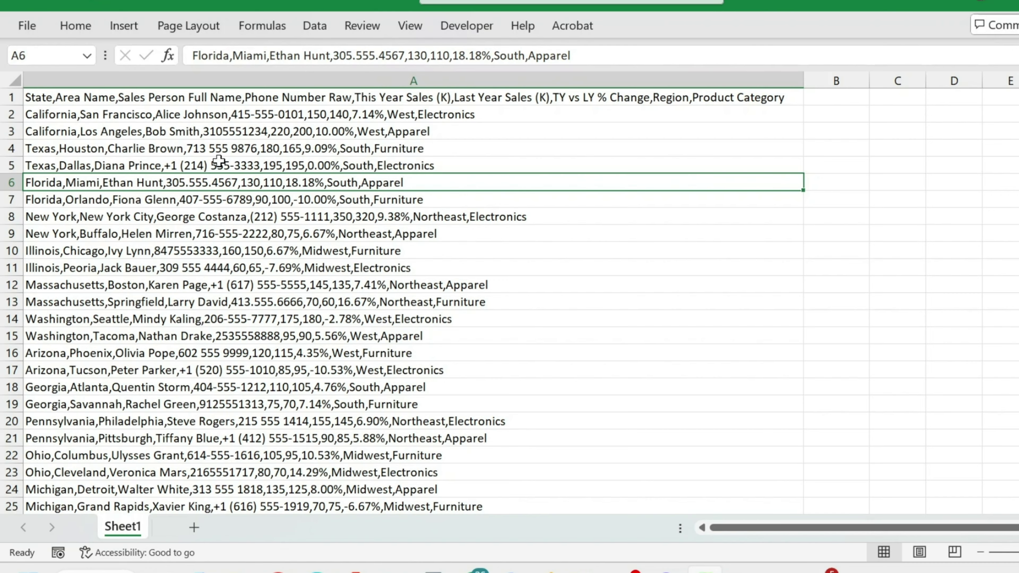
left_click(36, 97)
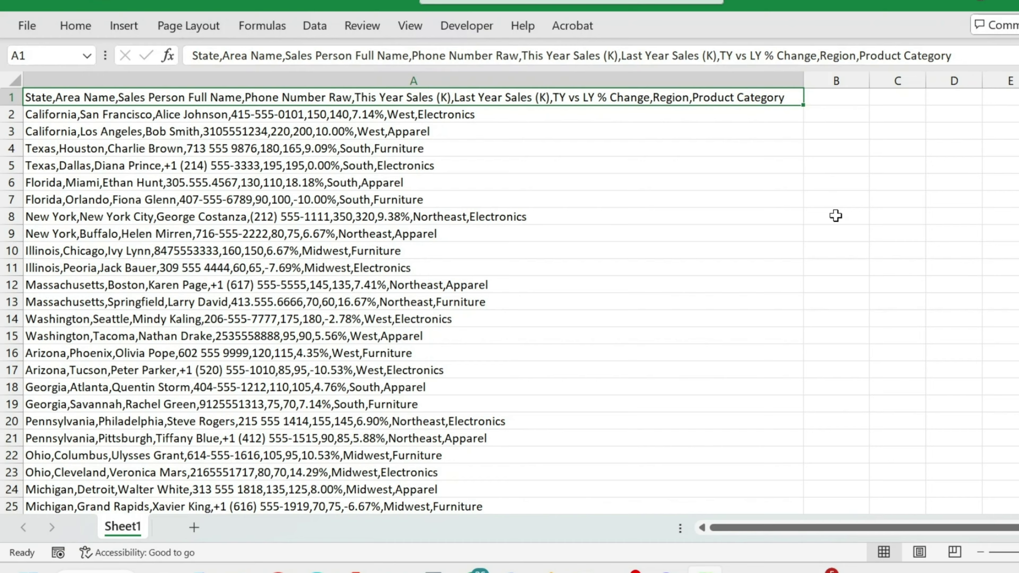
left_click(39, 128)
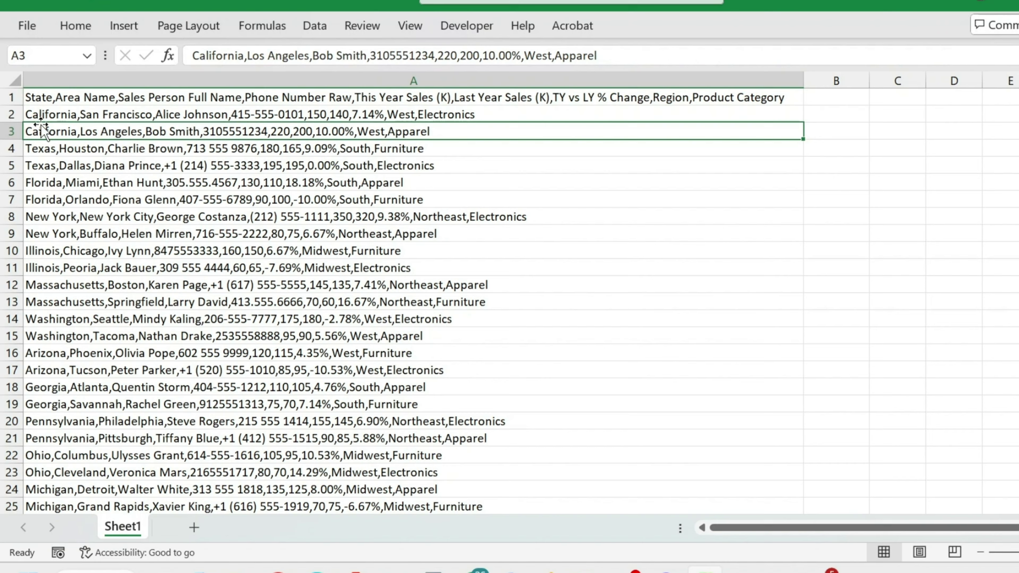
left_click(49, 98)
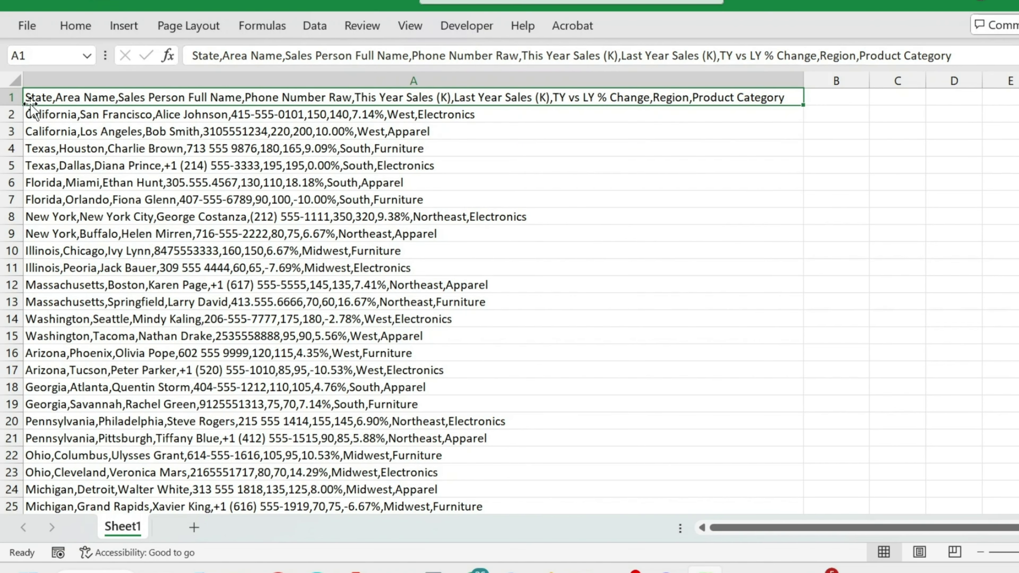
Enter the header State in B1 and Flash Fill the state names below it from column A.
left_click(836, 102)
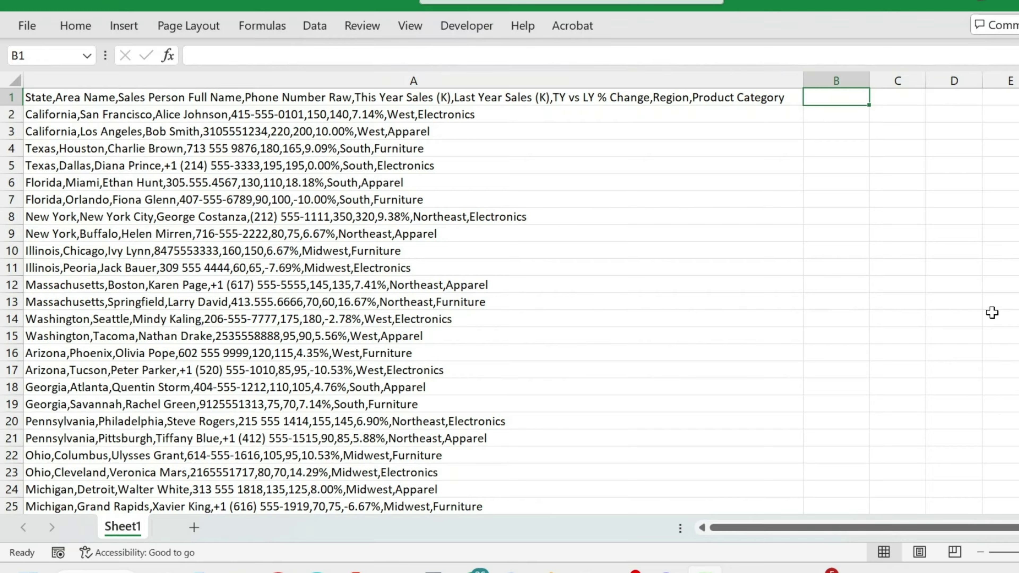
type("State")
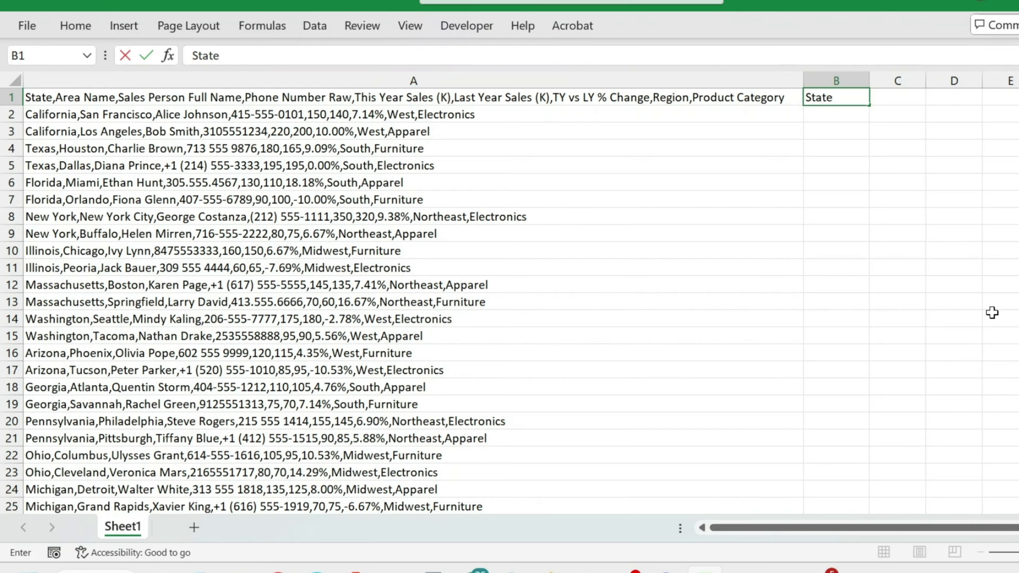
key("Return")
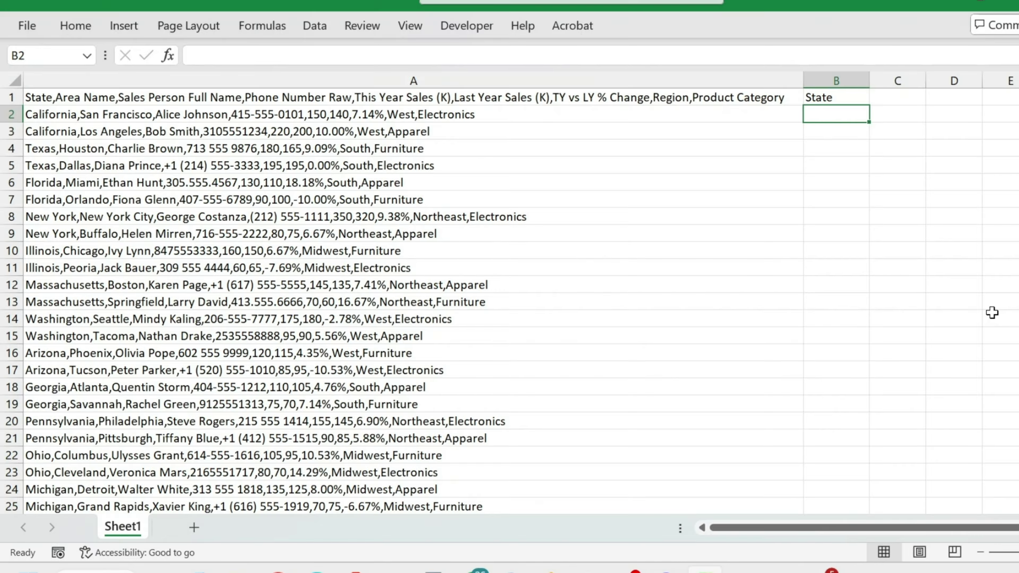
key("ctrl+e")
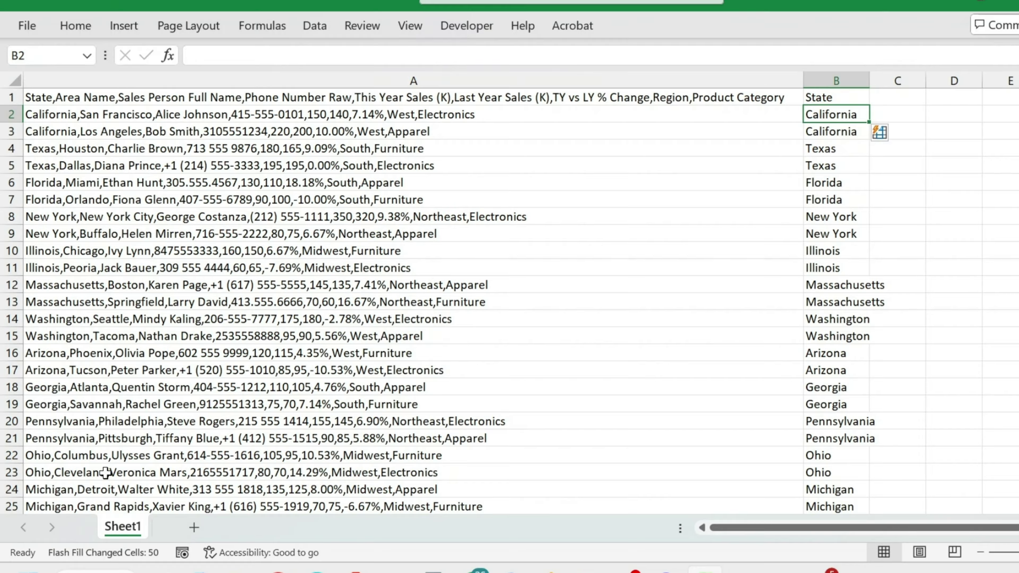
Compare the extracted states in B23 and B24 with the source text in A23 and A24.
left_click(37, 472)
left_click(846, 475)
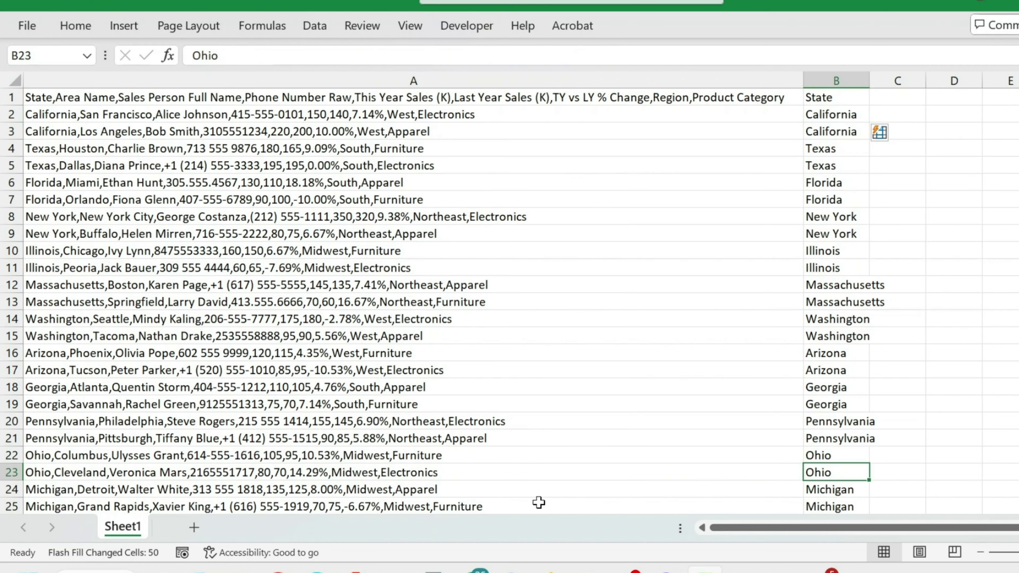
left_click(36, 490)
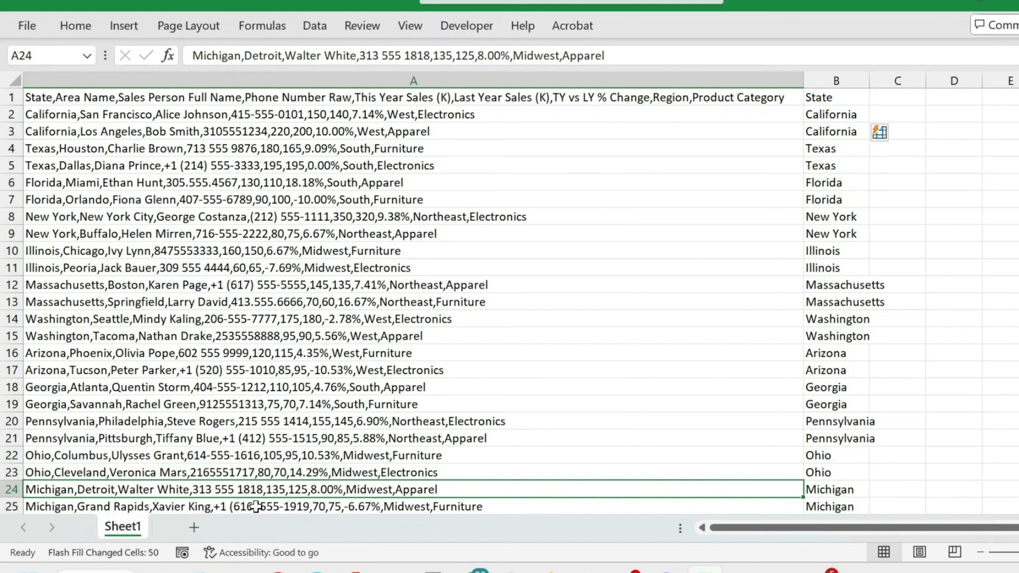
left_click(838, 487)
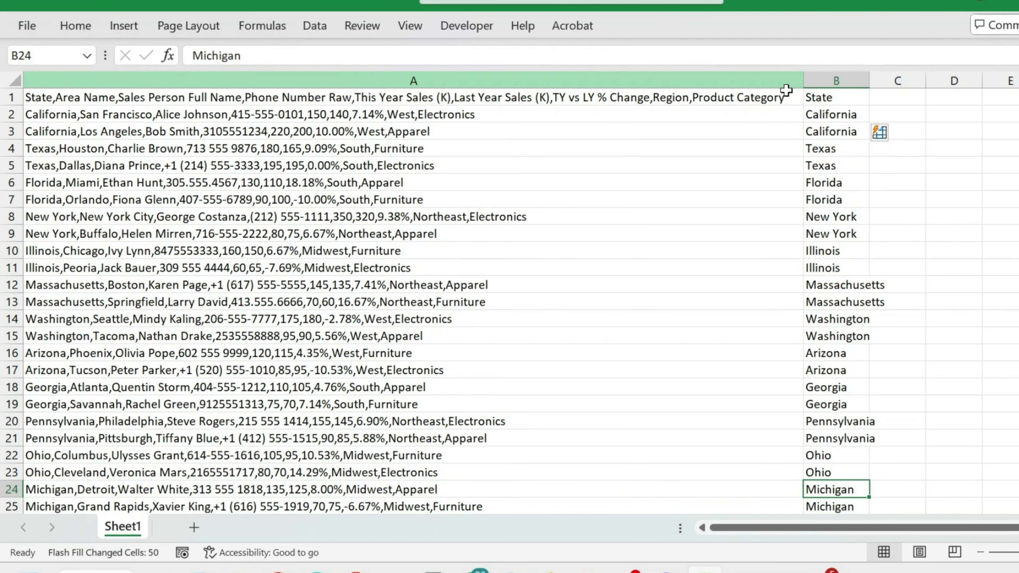
Narrow column A so it ends just past the longest data record in row 8.
left_click(837, 97)
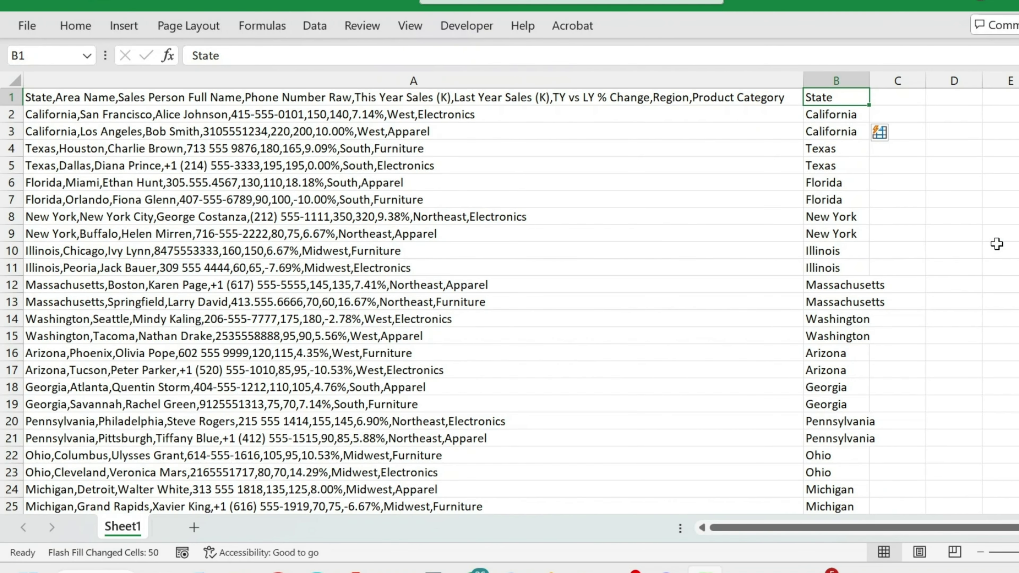
scroll(826, 184, "down", 11)
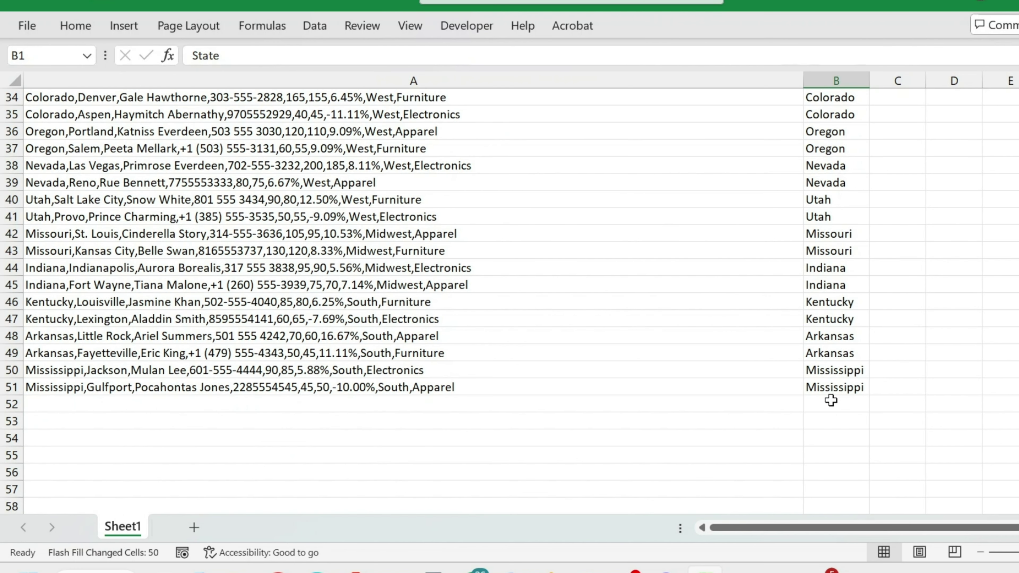
scroll(835, 397, "up", 11)
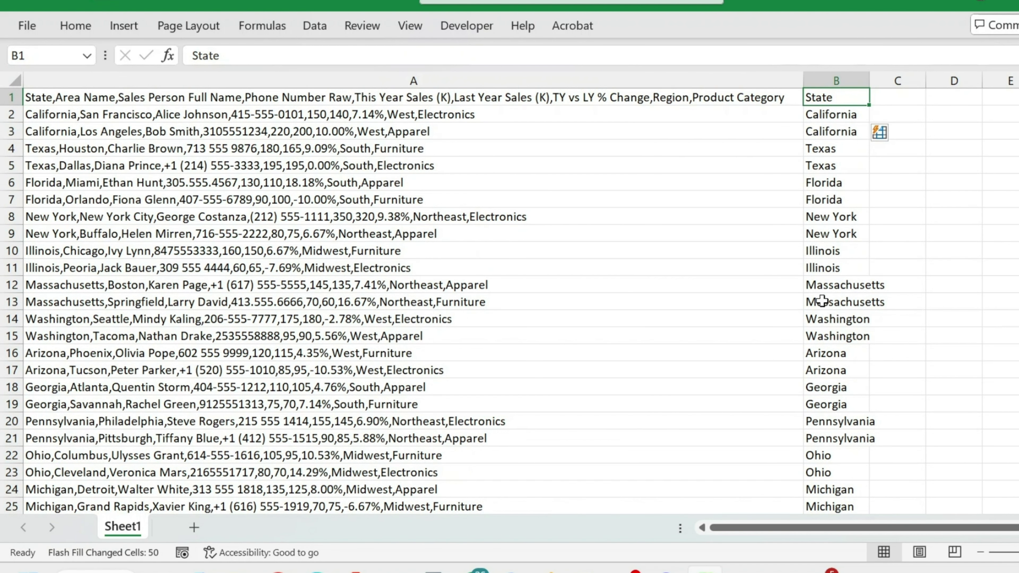
left_click_drag(819, 82, 528, 81)
left_click(821, 147)
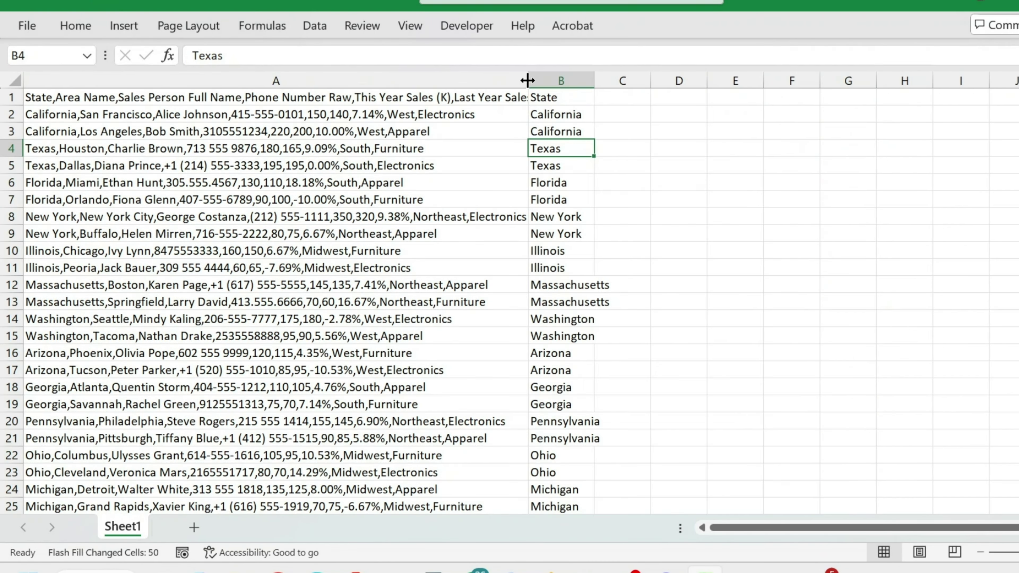
Enter the header Area Name in C1 and Flash Fill the area names below it from column A.
left_click(619, 99)
type("A")
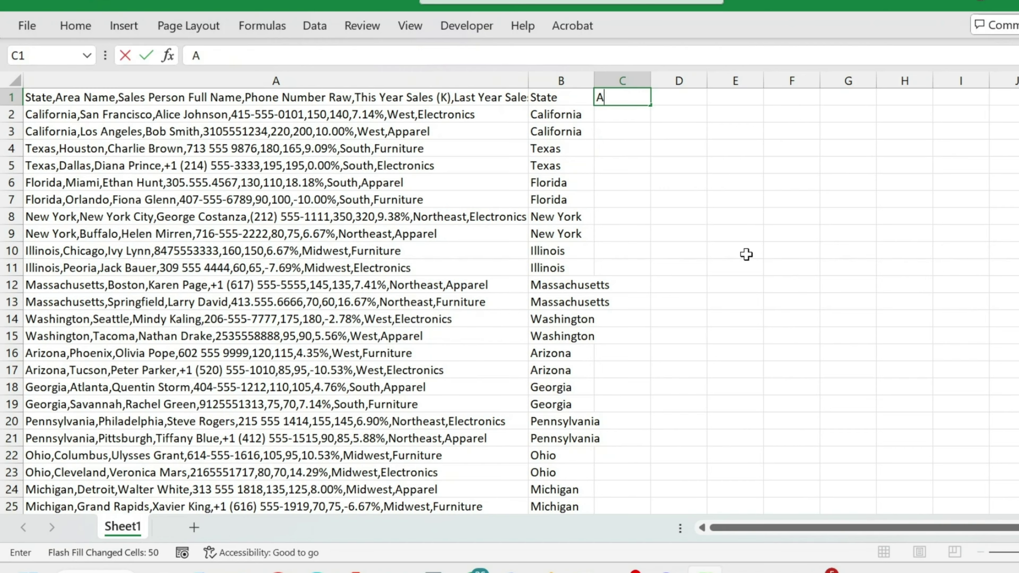
type("rea Name")
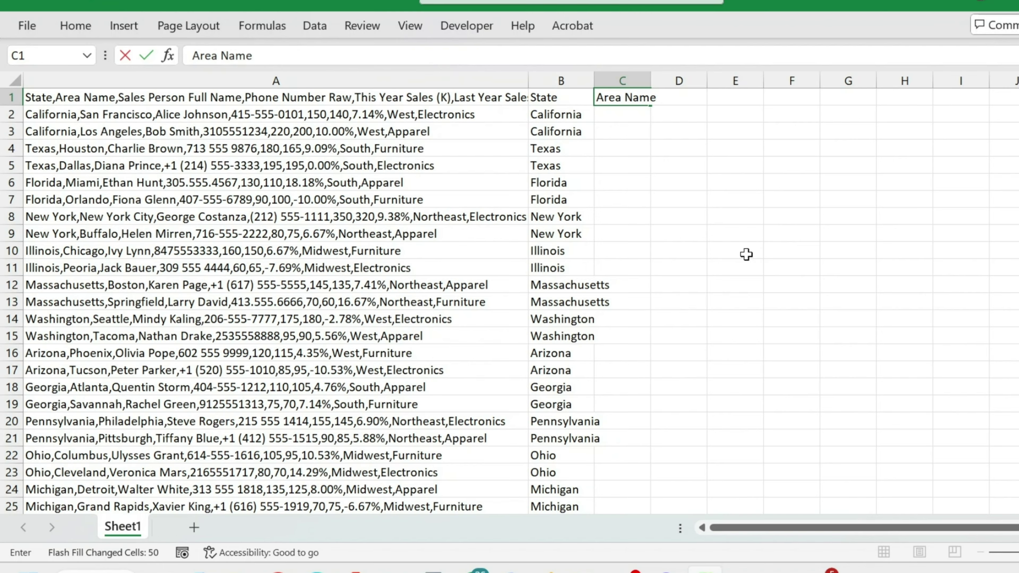
key("Return")
key("ctrl+e")
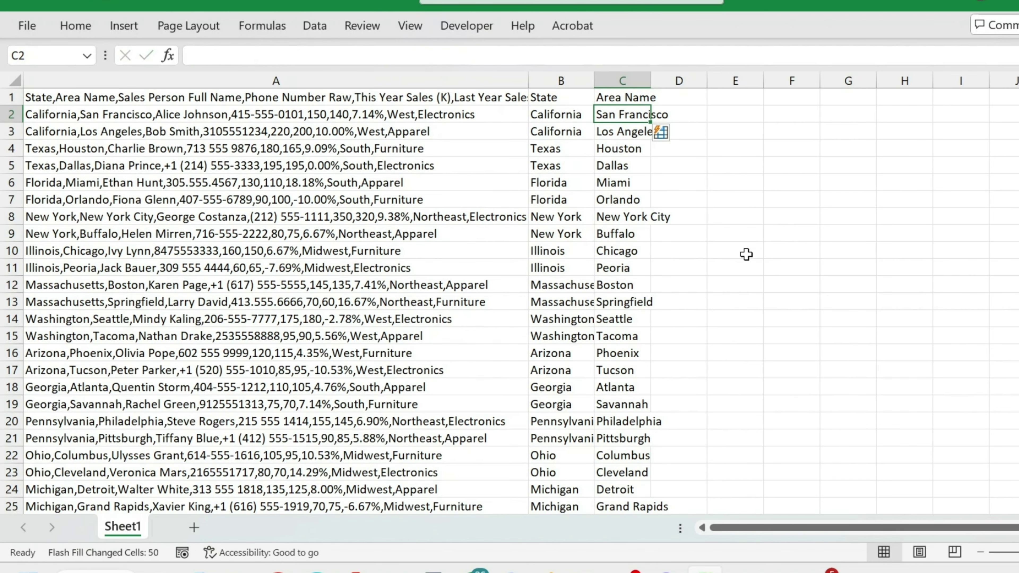
Copy the text Sales Person Full Name from A1 and autofit column C to its longest entry.
left_click(684, 95)
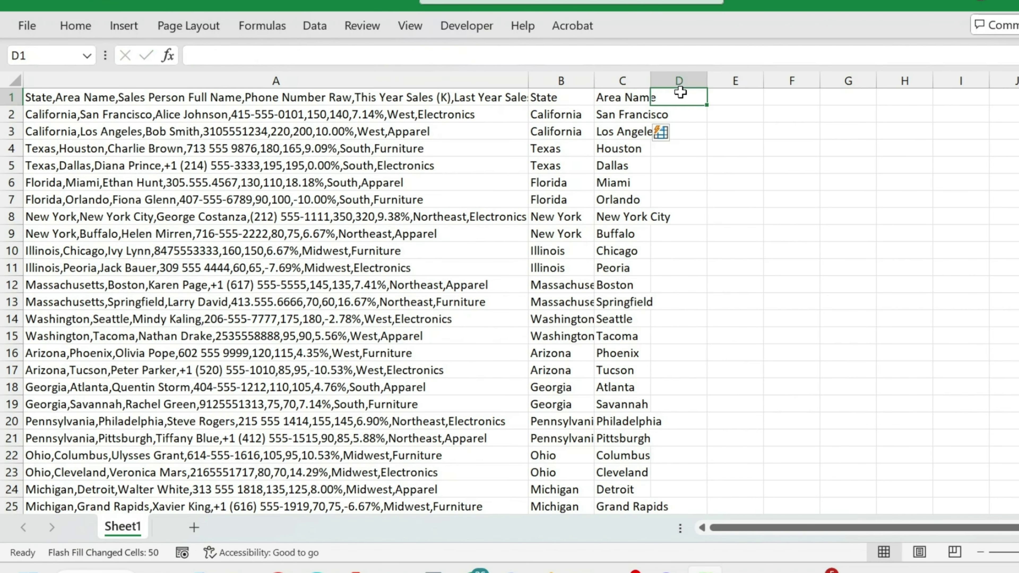
type("S")
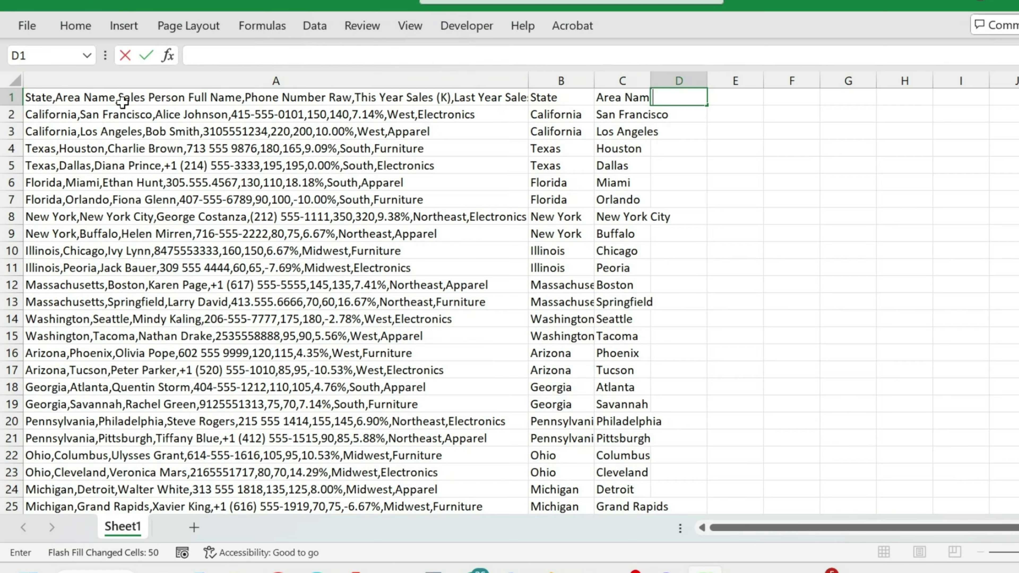
left_click(136, 125)
double_click(124, 97)
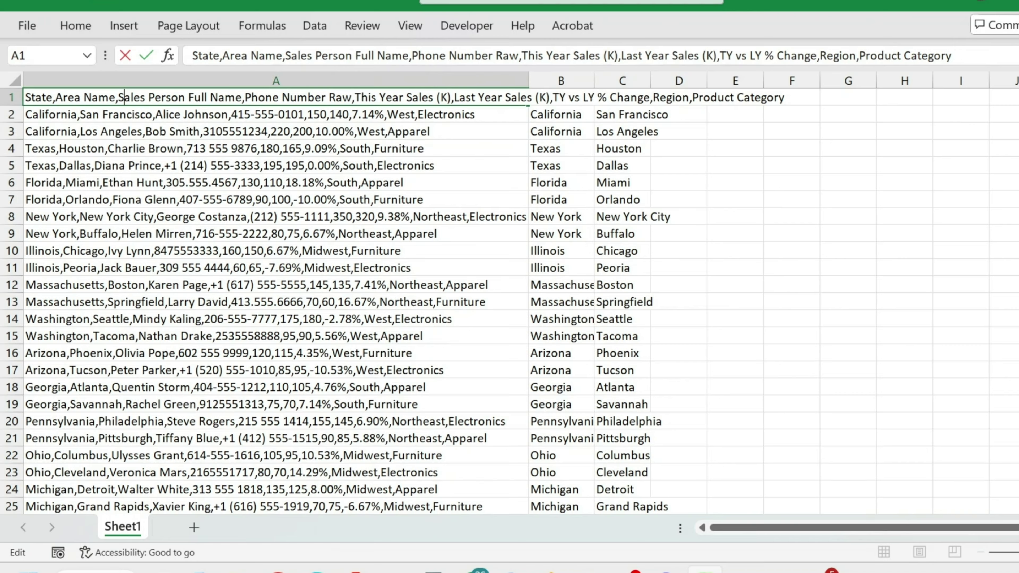
left_click_drag(120, 97, 235, 97)
key("ctrl+c")
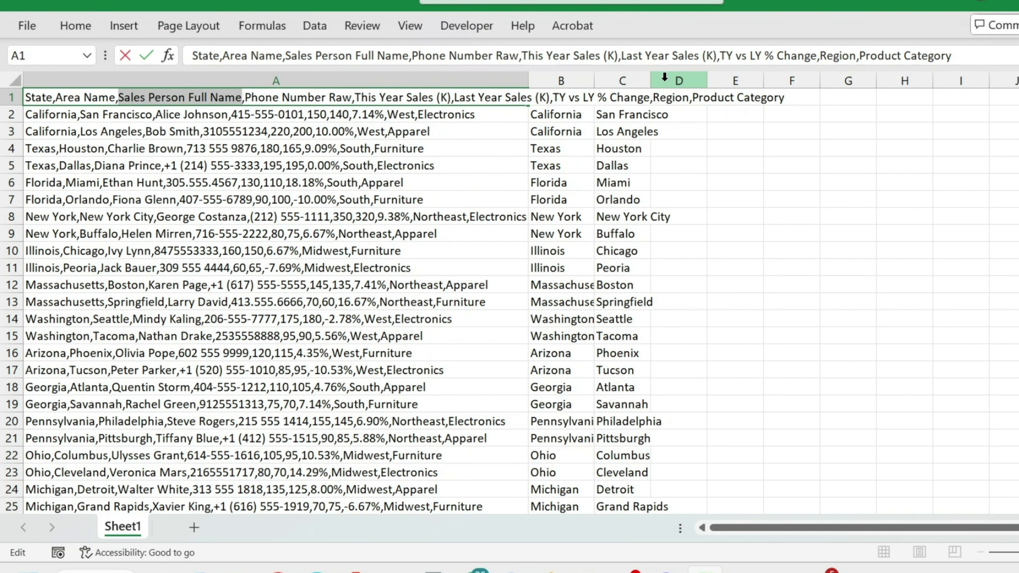
left_click(687, 179)
double_click(650, 81)
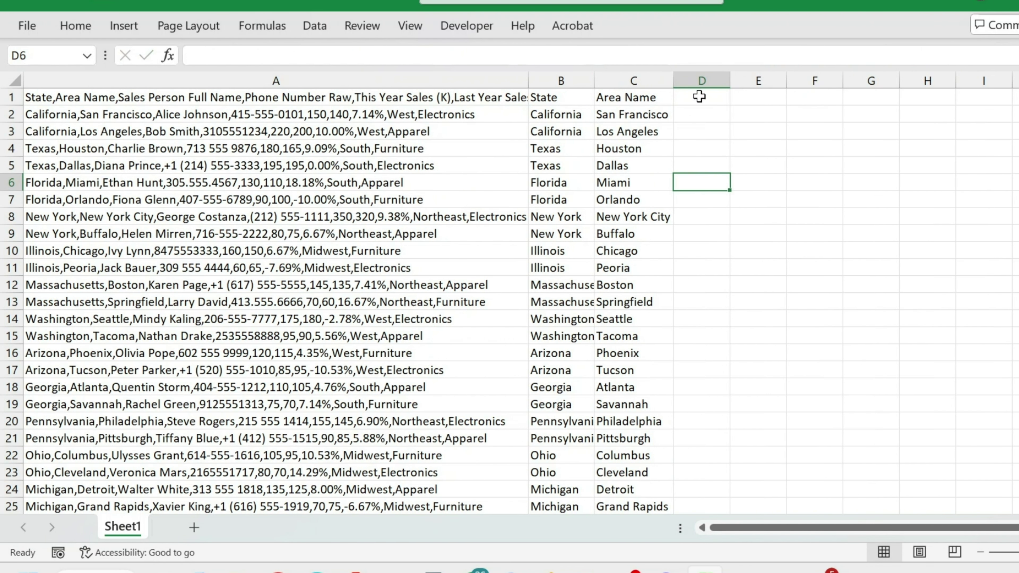
Paste the header Sales Person Full Name into D1 and Flash Fill the salesperson names below it.
left_click(708, 99)
key("ctrl+v")
key("Return")
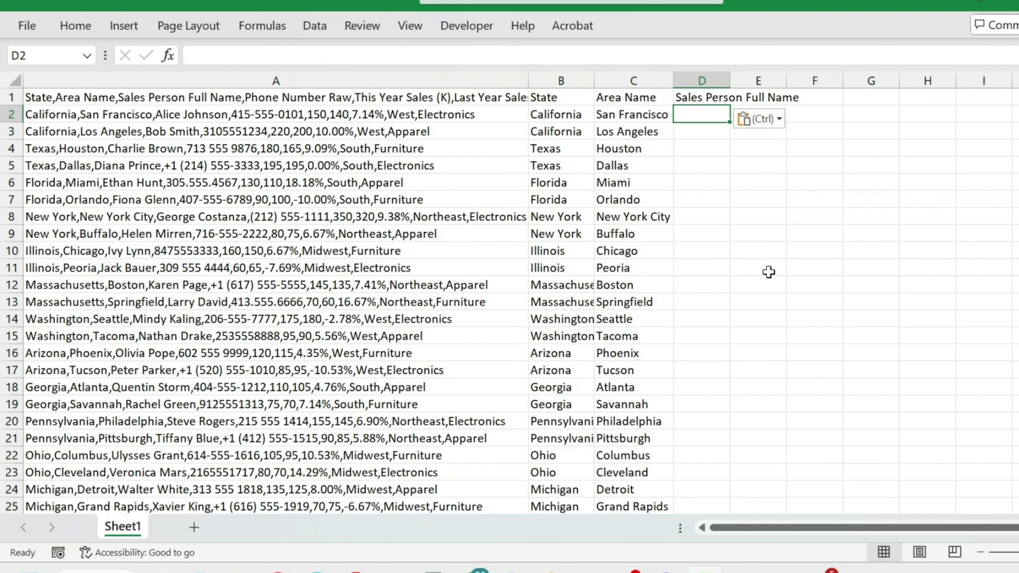
key("ctrl+e")
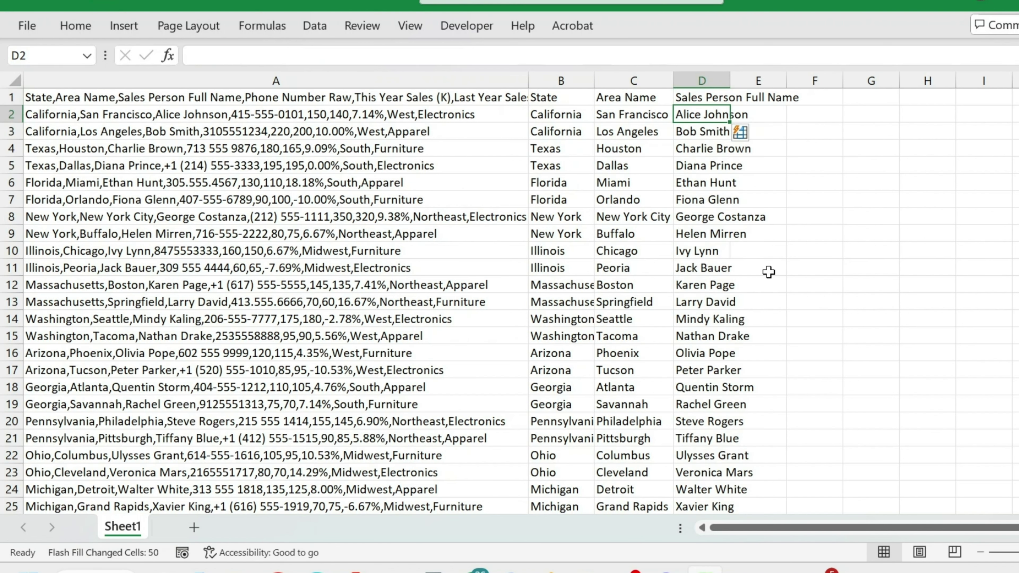
Autofit columns B through E to their contents.
left_click(767, 272)
left_click_drag(561, 81, 742, 79)
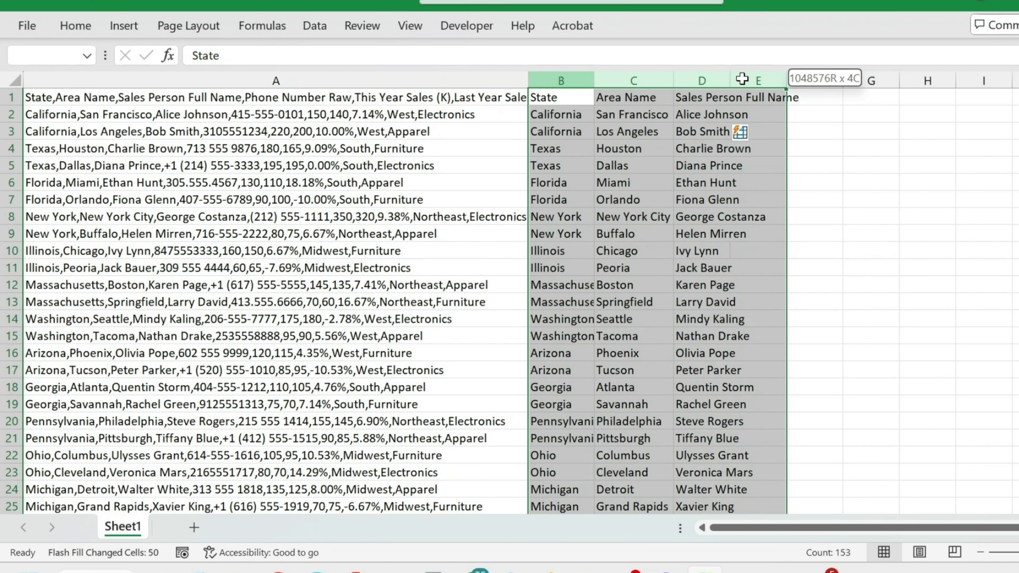
double_click(729, 79)
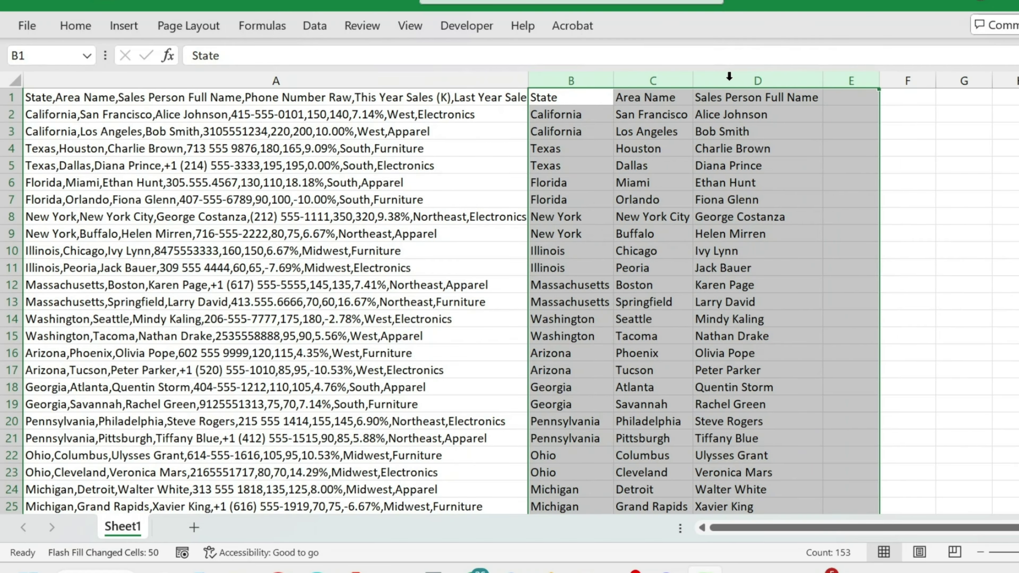
left_click(847, 113)
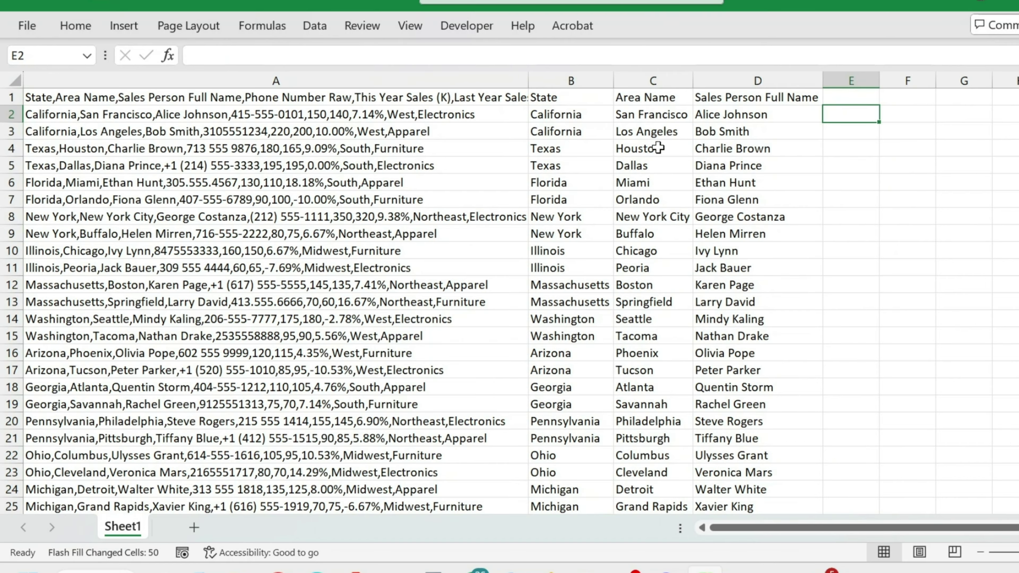
left_click_drag(567, 97, 812, 249)
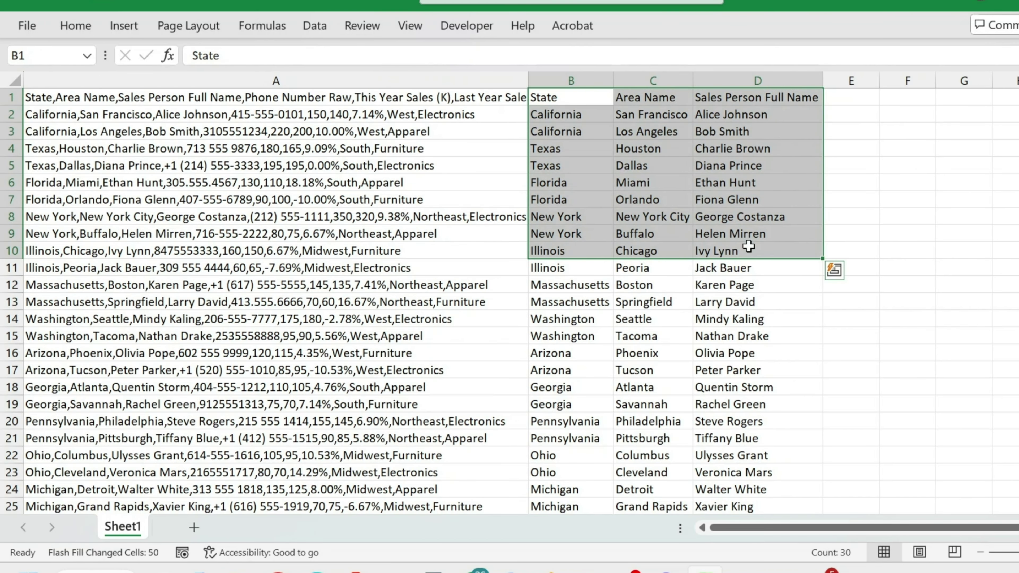
left_click(776, 196)
left_click(841, 101)
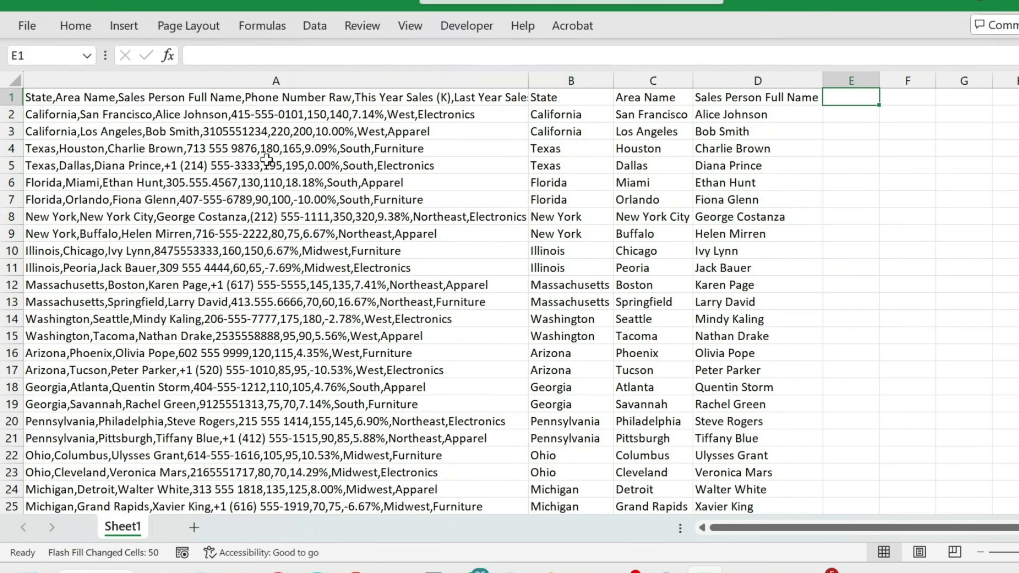
left_click(315, 27)
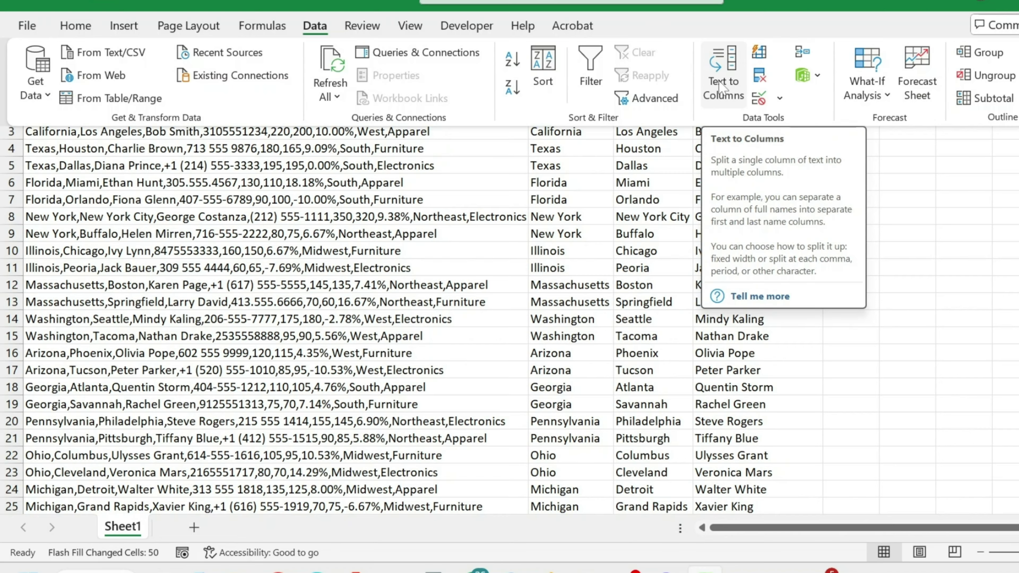
left_click(675, 297)
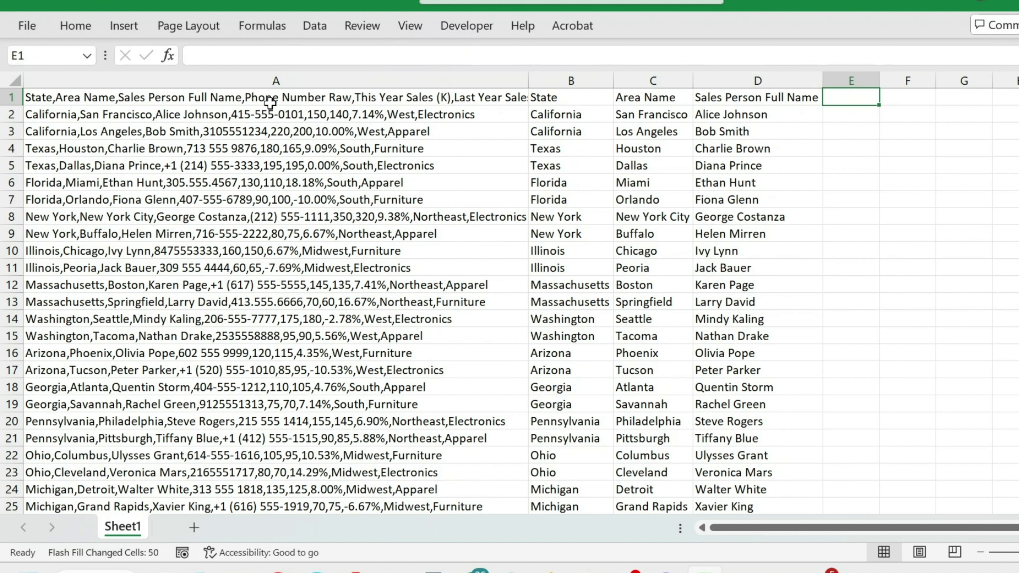
Copy the header Phone Number Raw from A1 into E1 and Flash Fill the phone numbers below it.
left_click(269, 102)
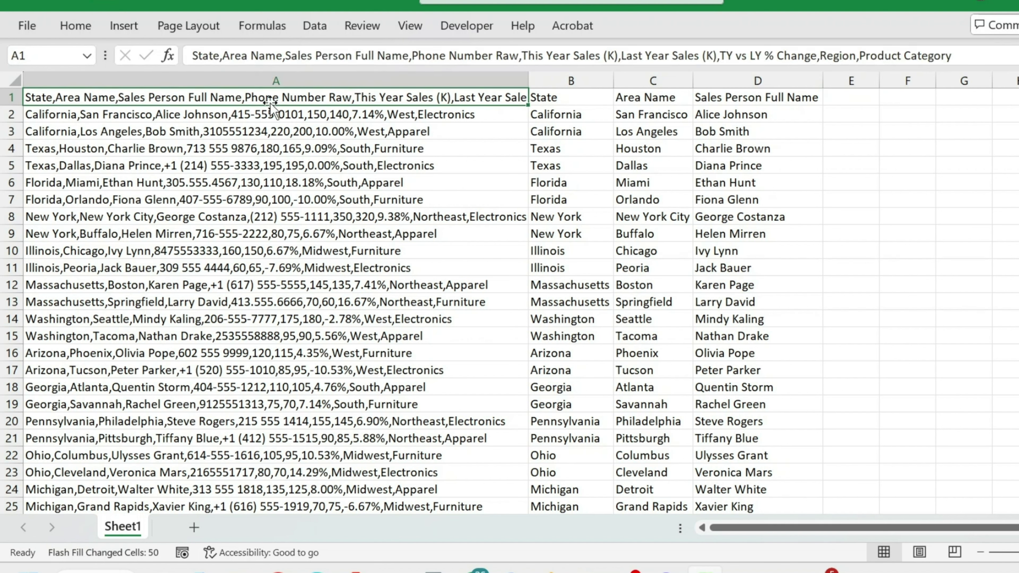
left_click(834, 99)
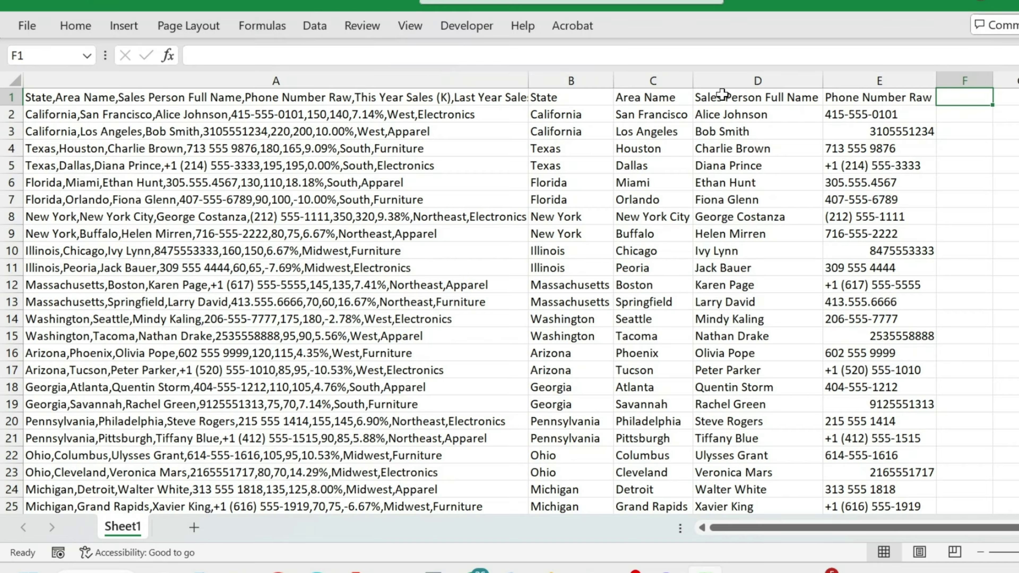
Copy the header This Year Sales (K) from A1 into F1 and try to Flash Fill from F2 without an example.
left_click(362, 97)
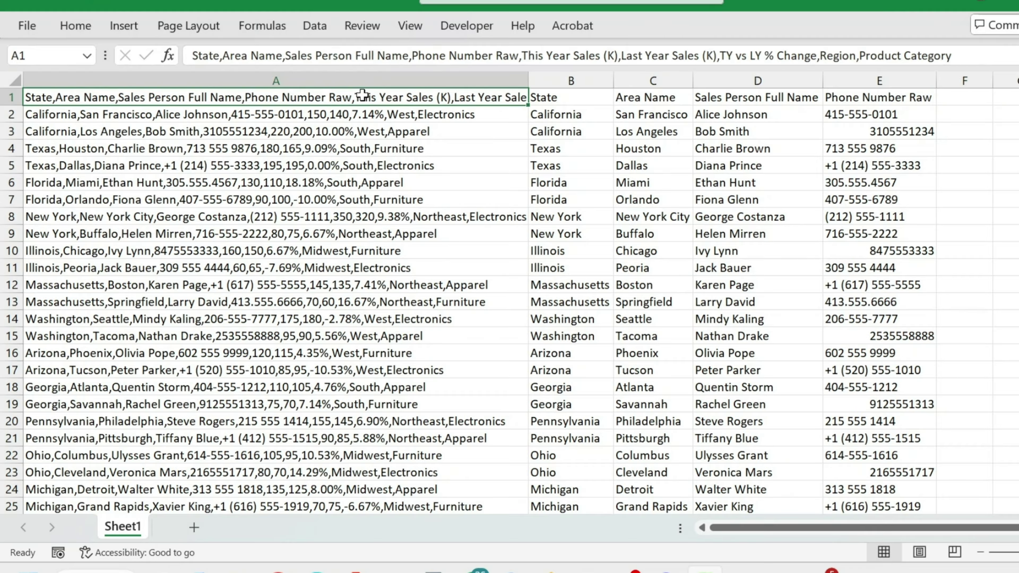
double_click(362, 96)
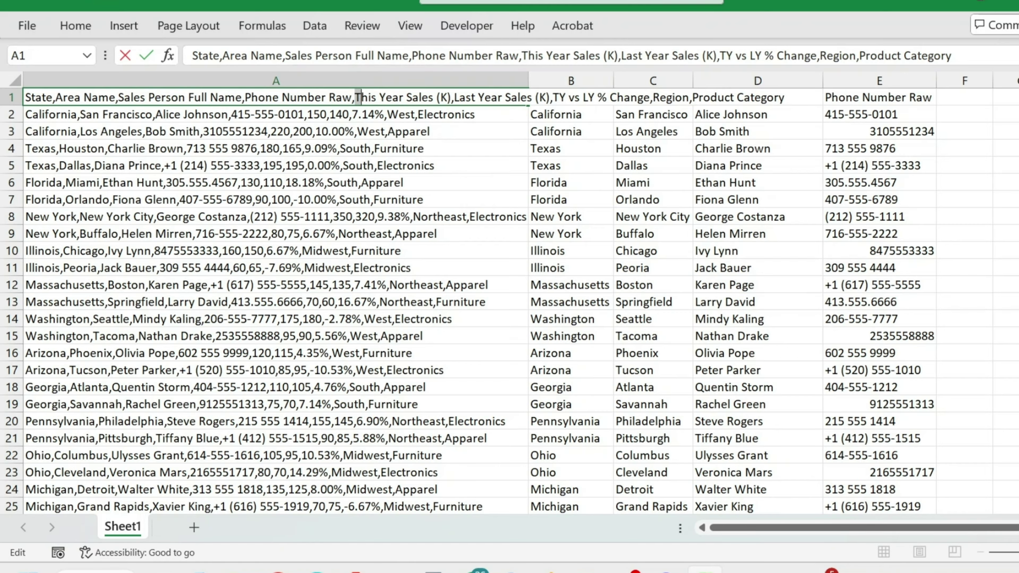
left_click_drag(360, 97, 447, 97)
key("ctrl+c")
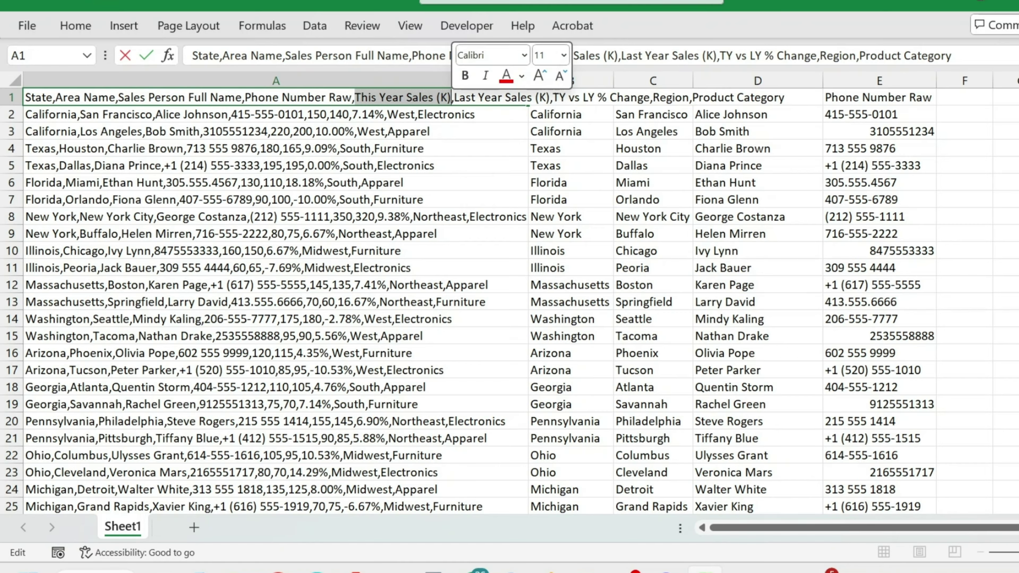
double_click(973, 97)
key("ctrl+v")
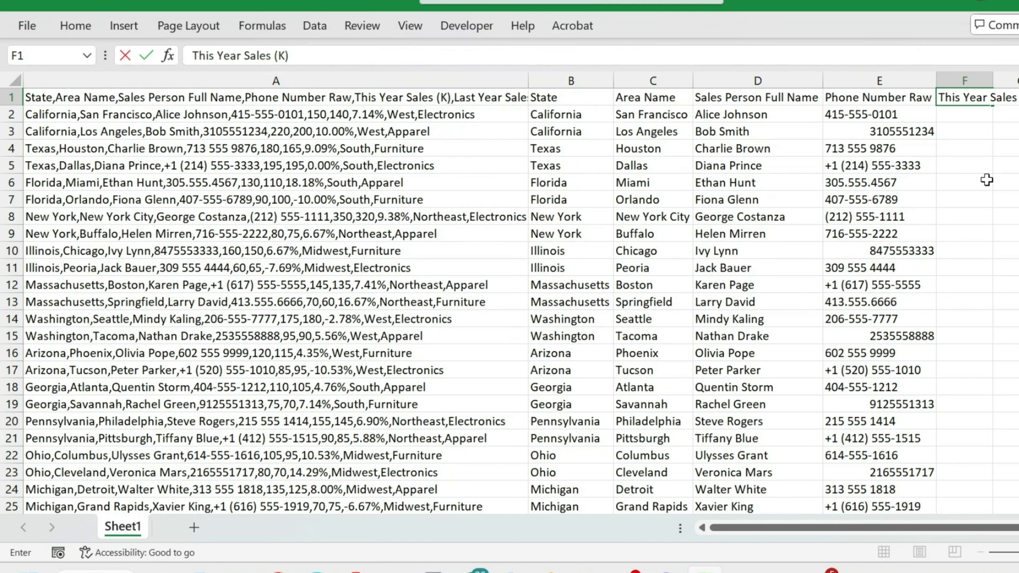
key("Return")
key("ctrl+e")
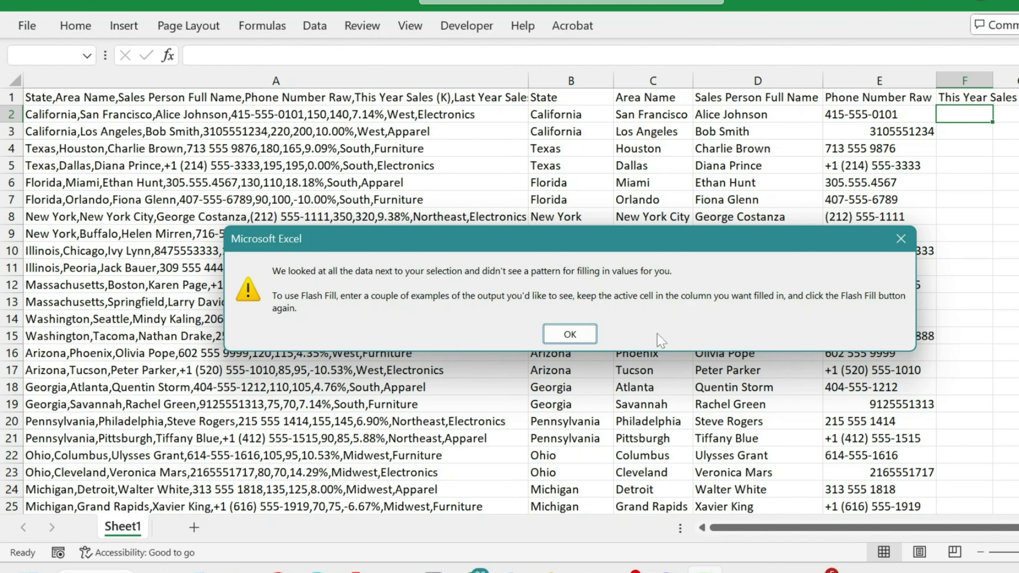
left_click(584, 338)
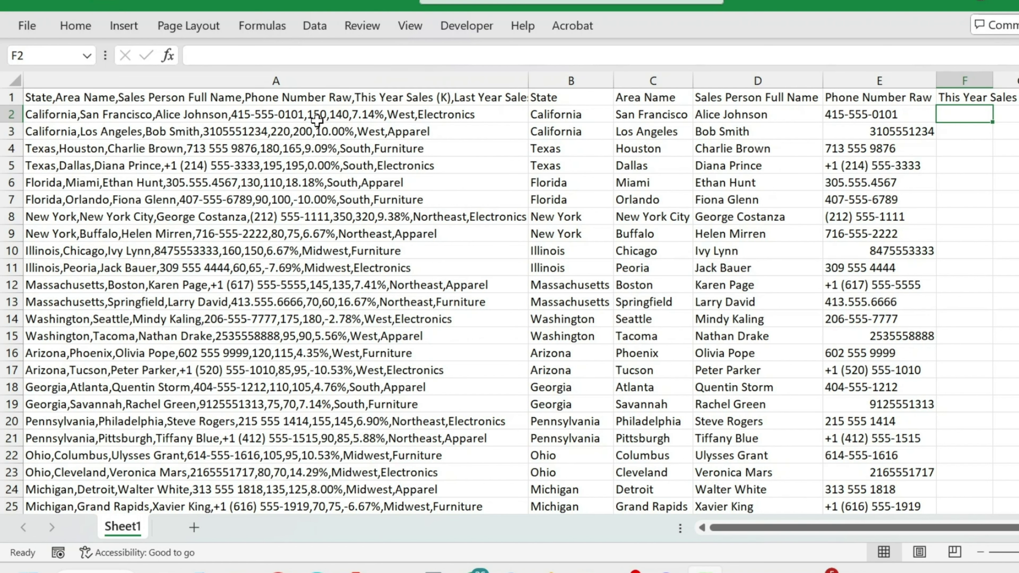
Narrow column A and Flash Fill the this-year sales from F3 down, using 150 in F2 as the example.
double_click(529, 81)
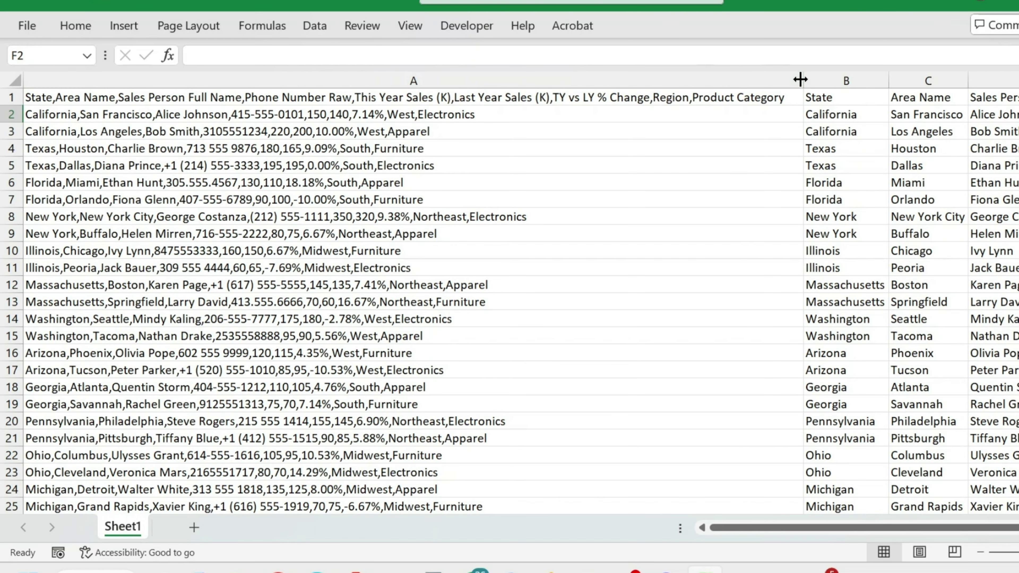
left_click_drag(803, 81, 489, 96)
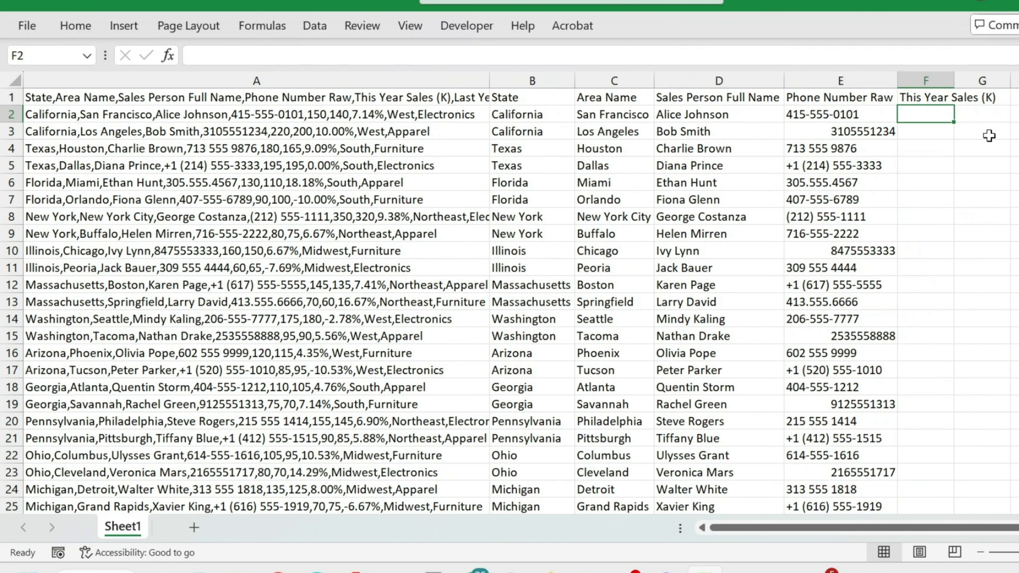
type("150")
key("Return")
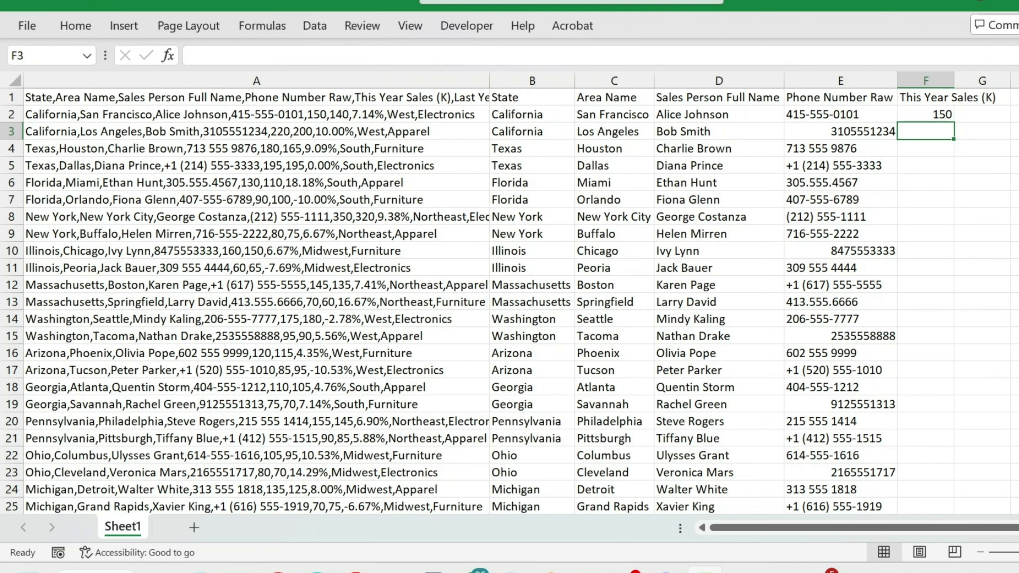
key("ctrl+e")
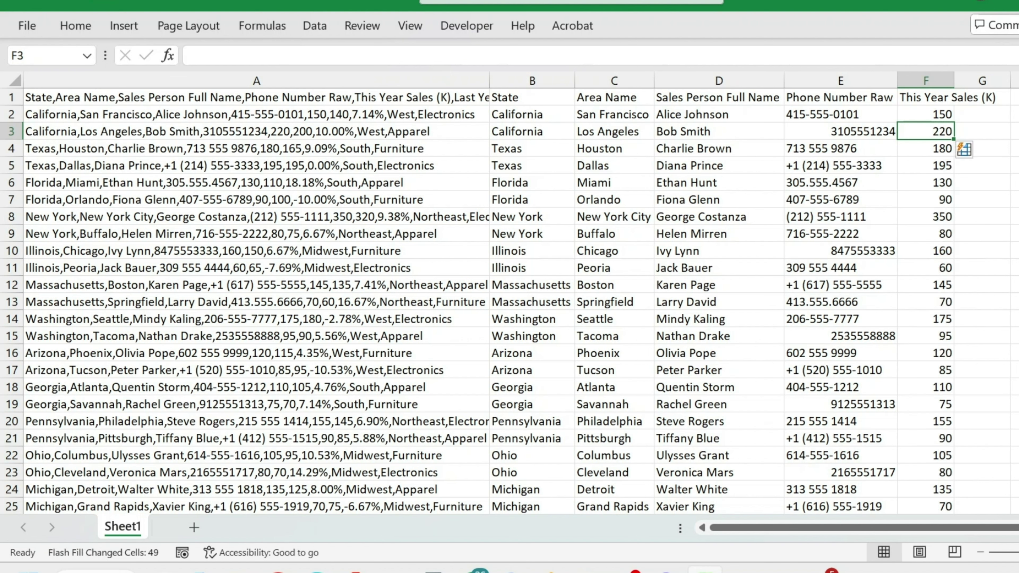
Autofit column F to its header and select cell G2.
left_click(975, 116)
double_click(954, 81)
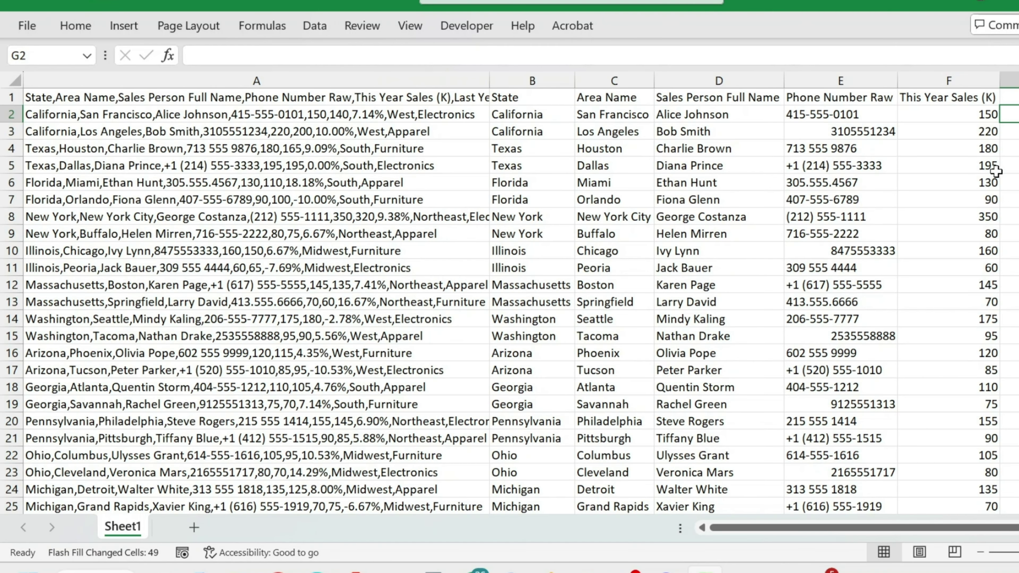
mouse_move(797, 529)
left_mouse_down()
mouse_move(814, 532)
mouse_move(807, 531)
left_mouse_up()
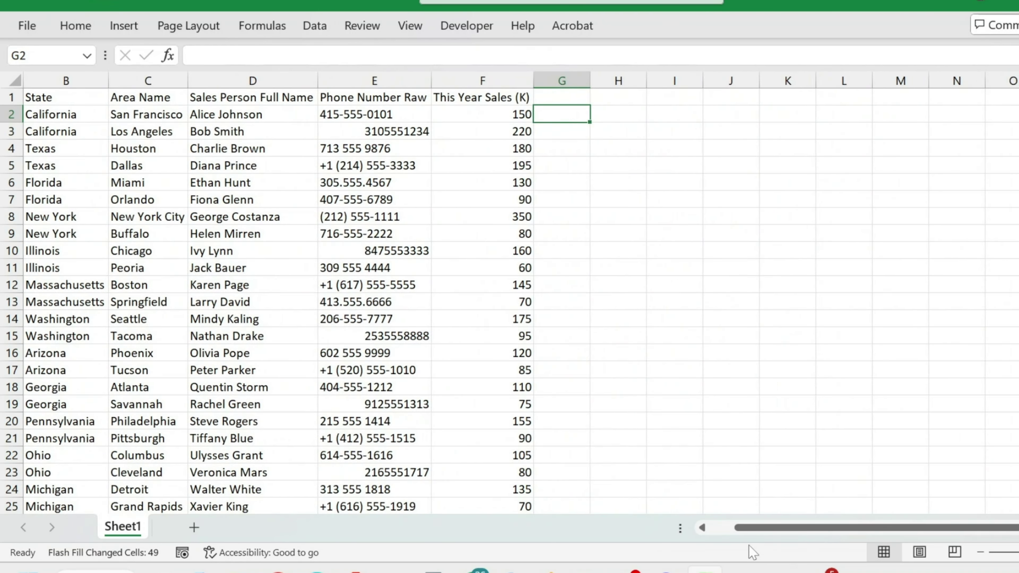
Copy the header Last Year Sales (K) from the combined header text in A1 into G1.
left_click(707, 530)
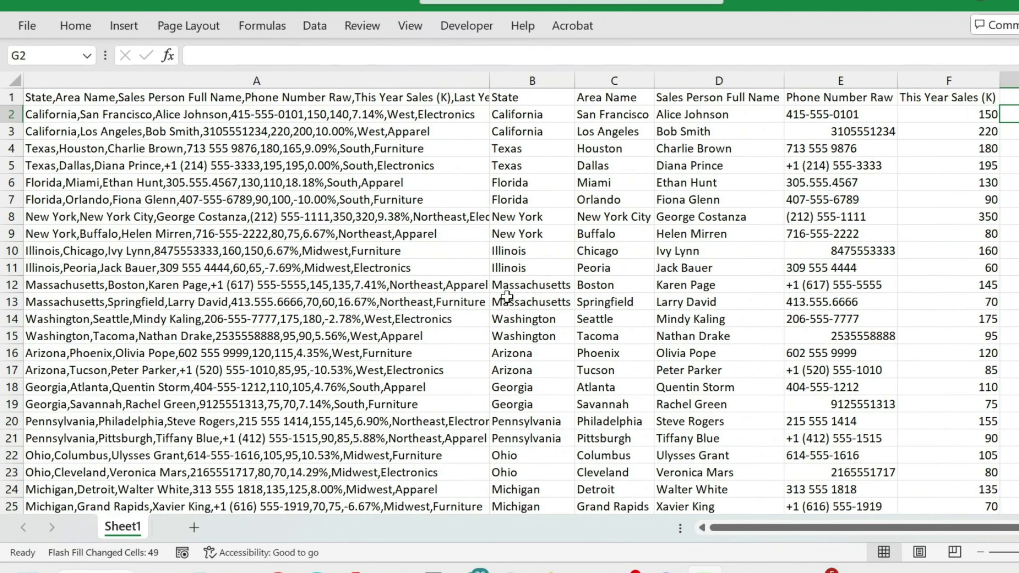
key("ctrl+Home")
key("F2")
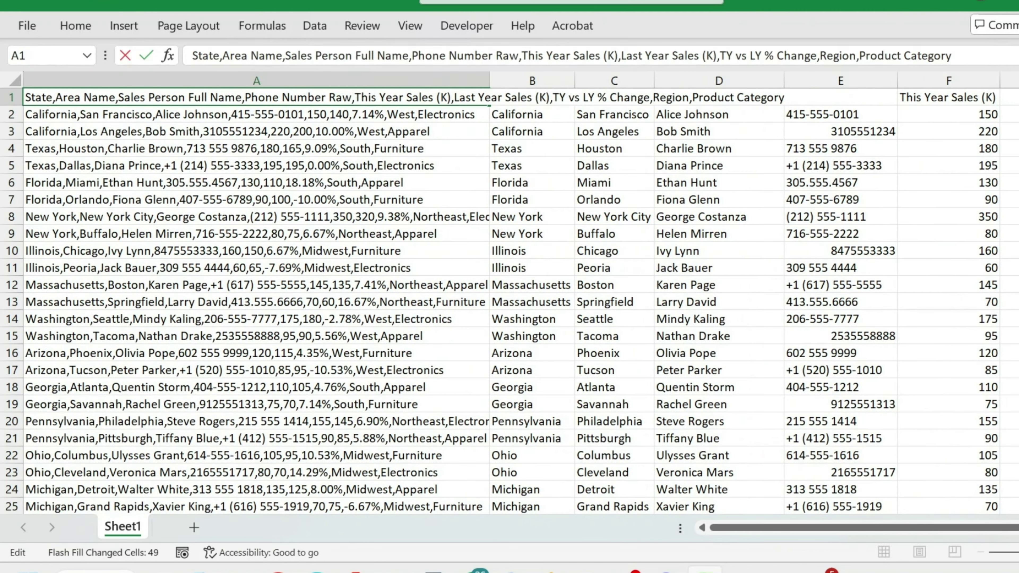
key("shift+Right")
key("shift+Right")
key("shift+Right")
key("shift+Right")
key("shift+Right")
key("shift+Right")
key("shift+Right")
key("shift+Right")
key("shift+Right")
key("shift+Right")
key("shift+Right")
key("shift+Right")
key("shift+Right")
key("shift+Right")
key("shift+Right")
key("shift+Right")
key("shift+Right")
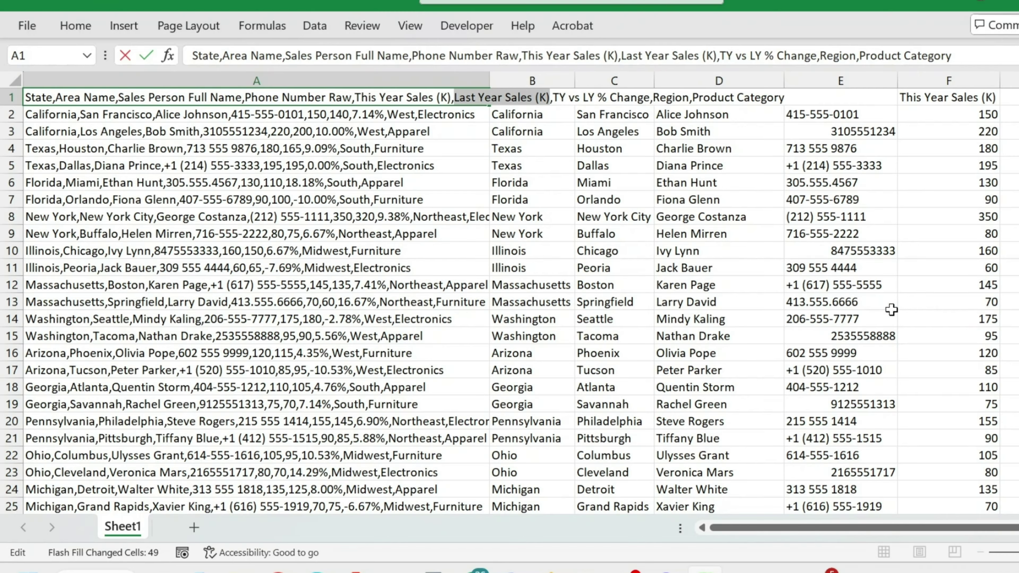
left_click(1008, 97)
Delete column A, which holds the original comma-separated records, leaving only the extracted columns.
left_click(776, 261)
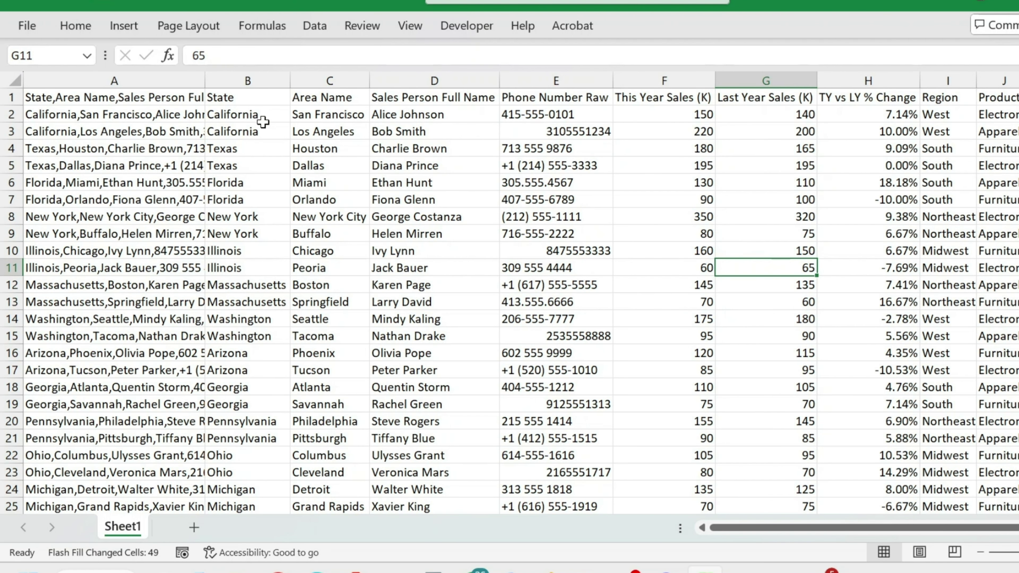
left_click_drag(240, 99, 698, 321)
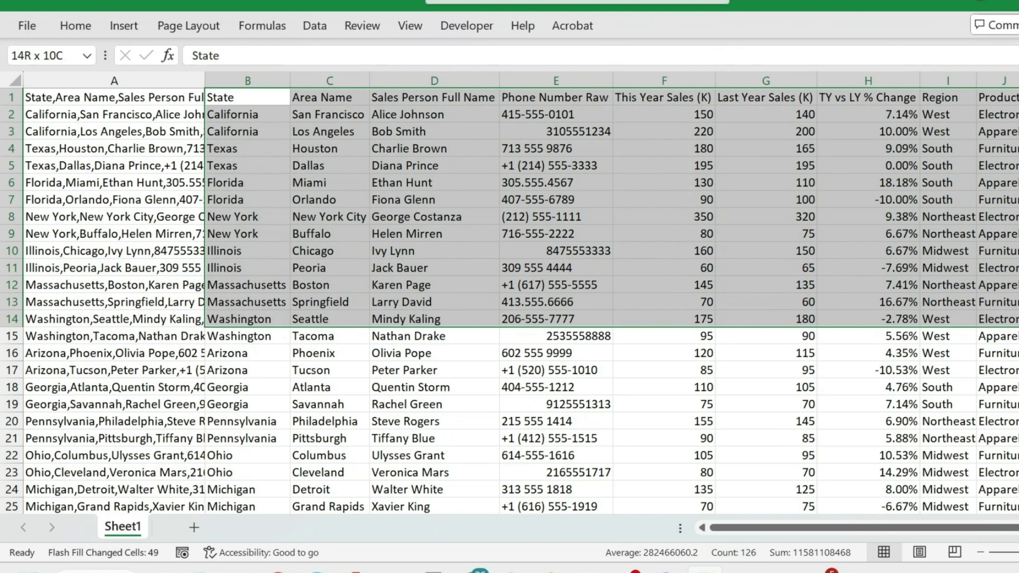
left_click(671, 279)
left_click(125, 82)
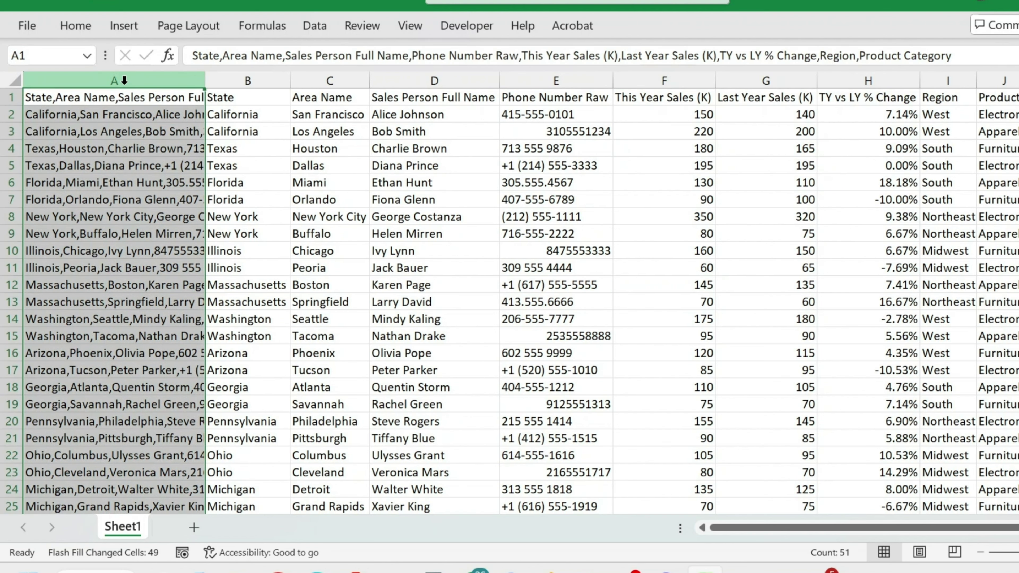
right_click(124, 81)
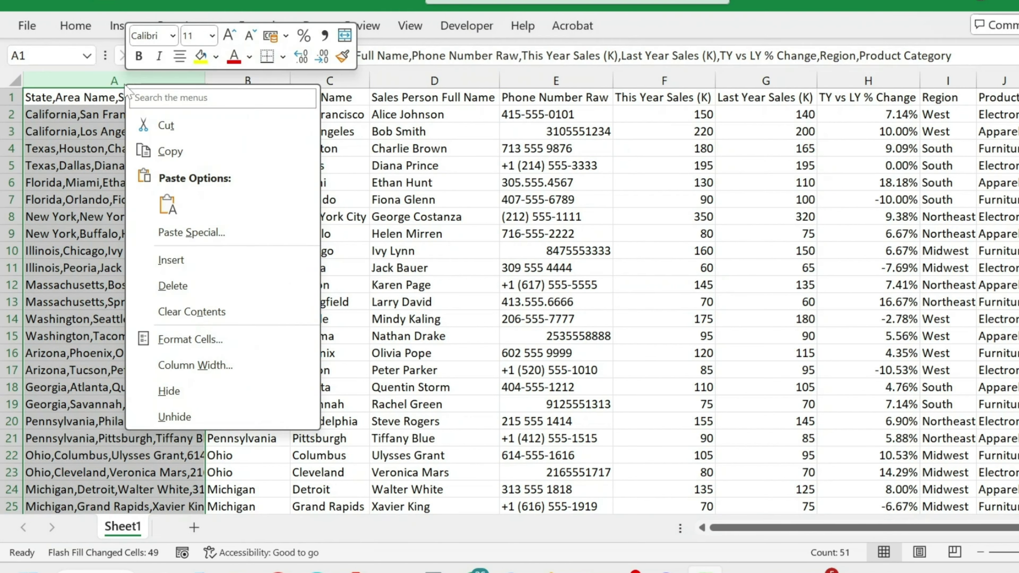
left_click(183, 286)
left_click(182, 185)
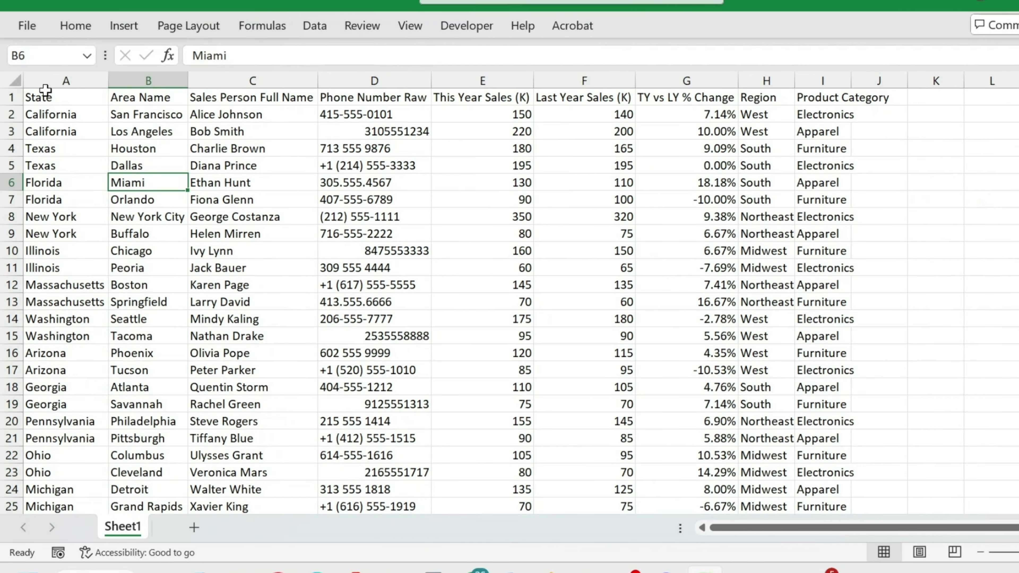
Autofit columns A through I and center their contents both horizontally and vertically.
left_click_drag(45, 83, 842, 86)
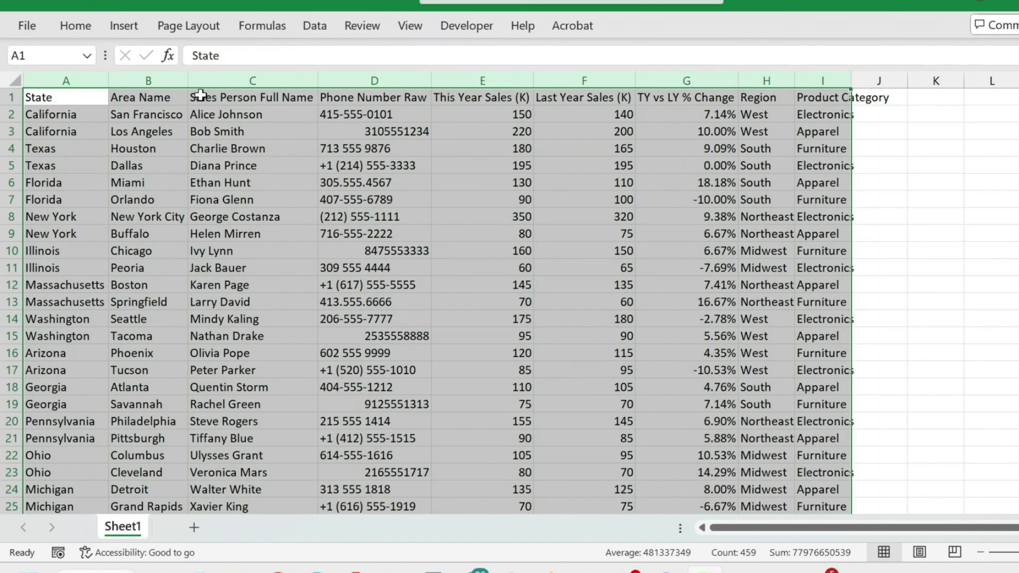
double_click(187, 76)
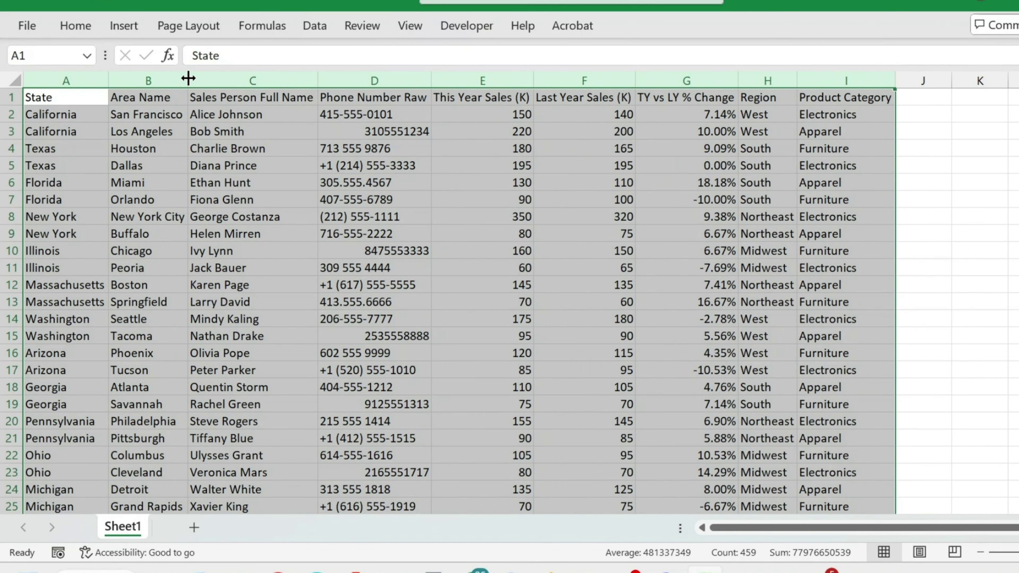
left_click(75, 26)
left_click(351, 86)
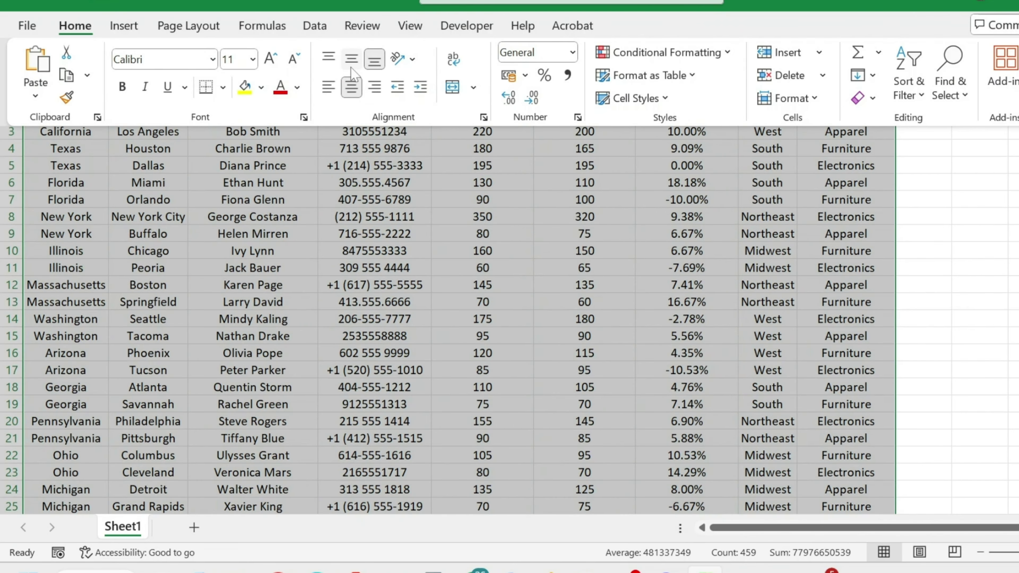
left_click(352, 64)
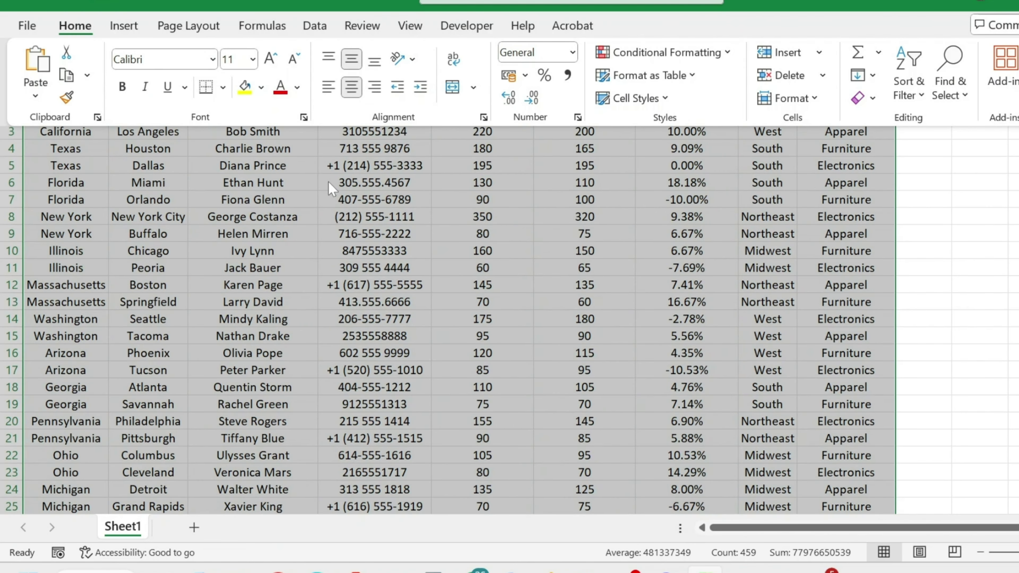
left_click(472, 194)
Make the header cells A1:I1 bold.
left_click_drag(66, 97, 871, 97)
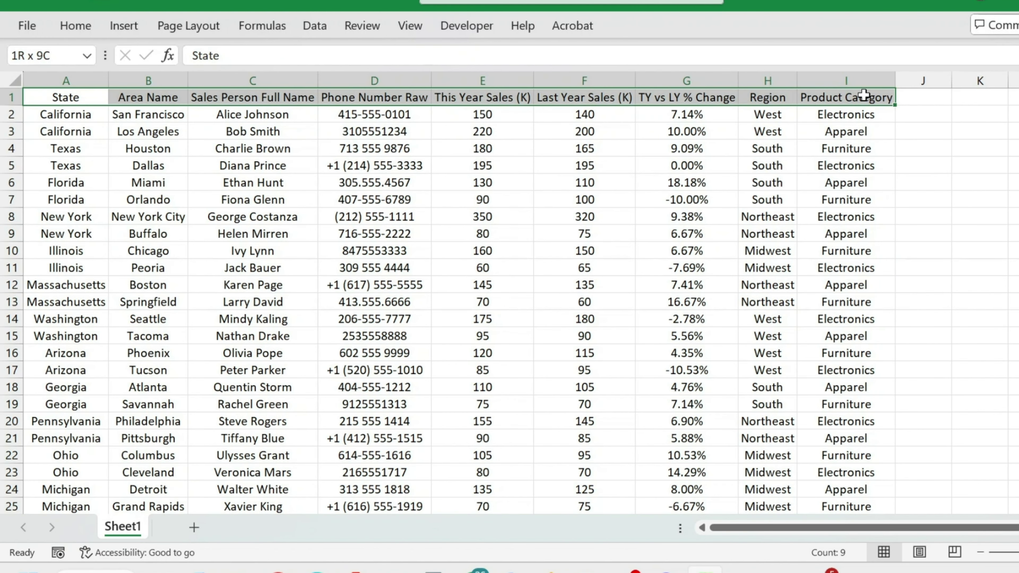
left_click(76, 26)
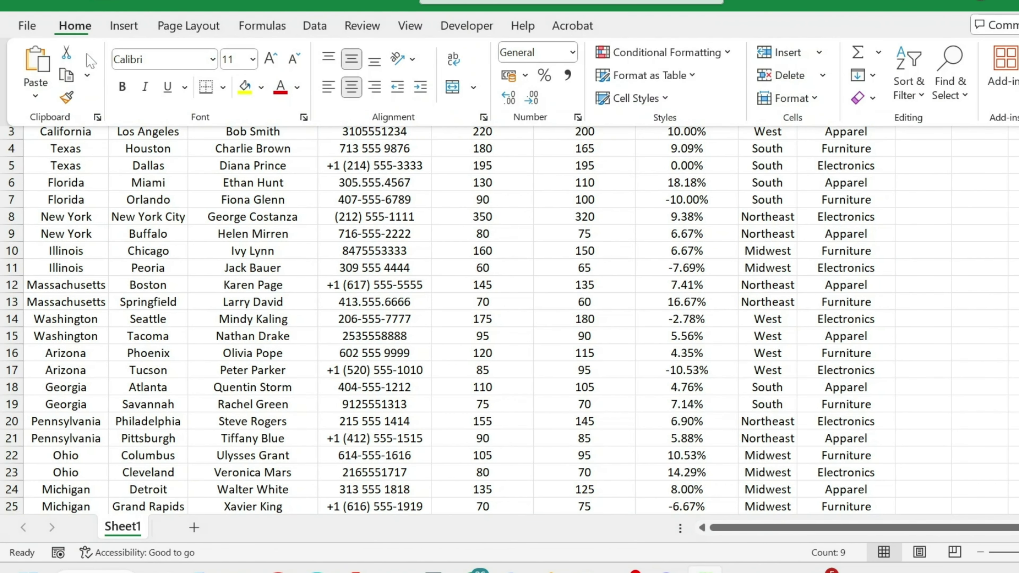
left_click(122, 87)
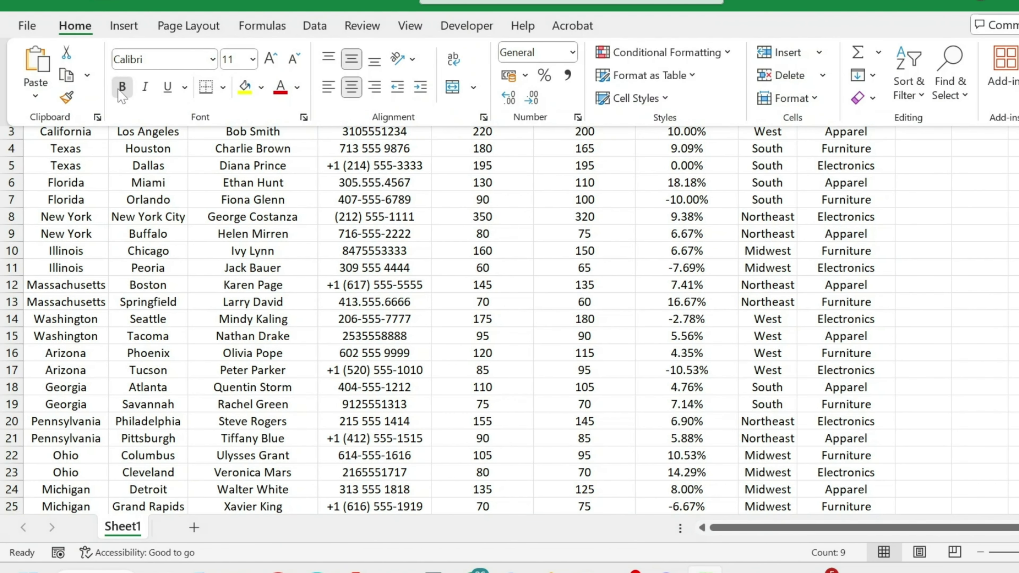
left_click(145, 188)
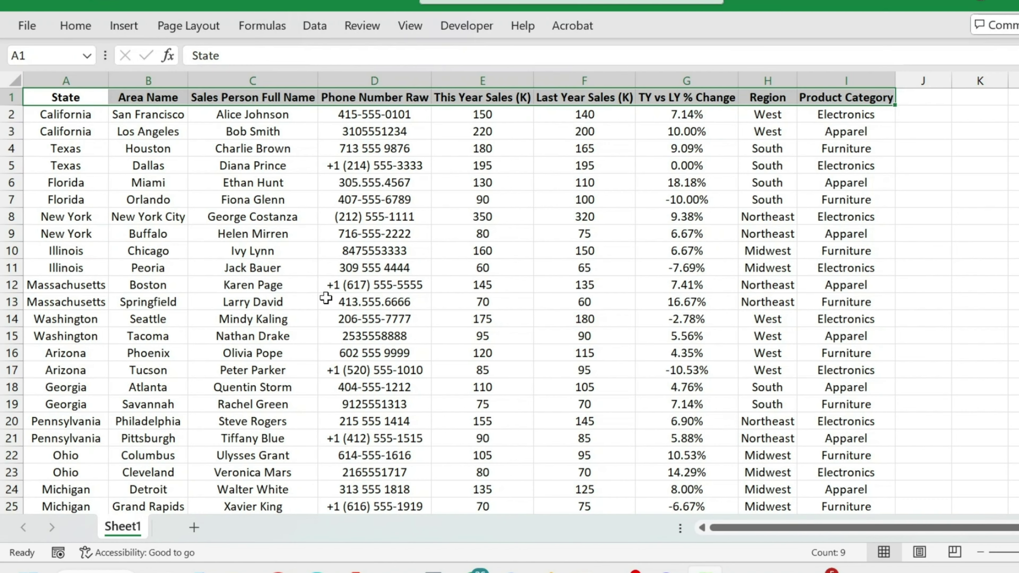
Convert the entire data range, including its header row, into a table with the default style.
key("ctrl+Home")
key("ctrl+shift+Right")
key("Down")
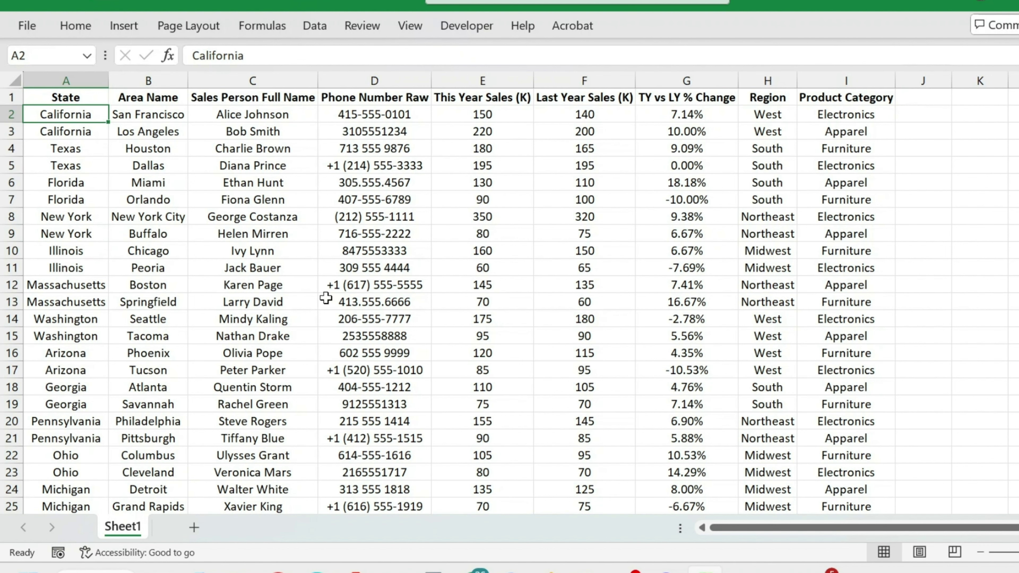
key("ctrl+a")
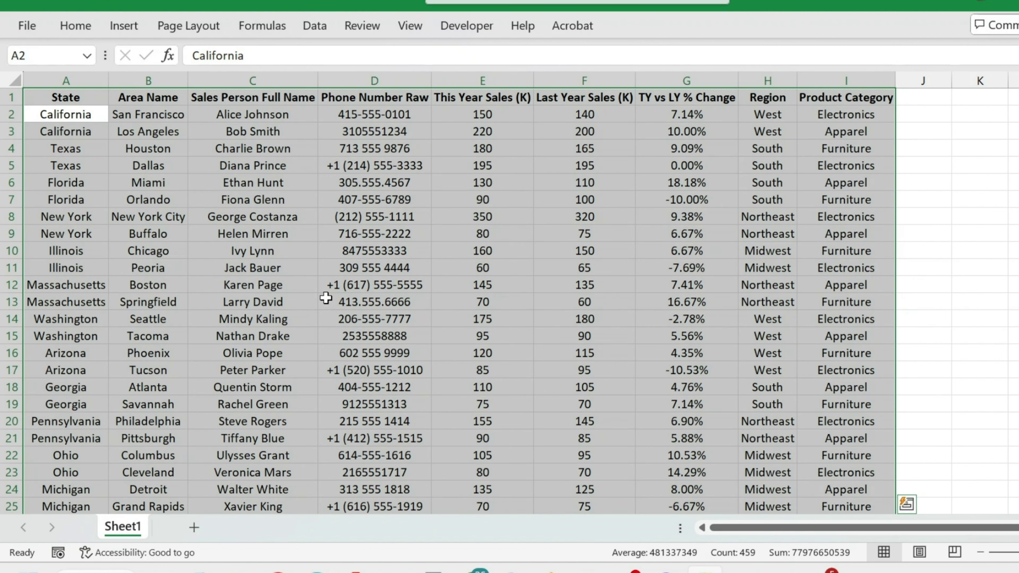
key("ctrl+t")
key("Return")
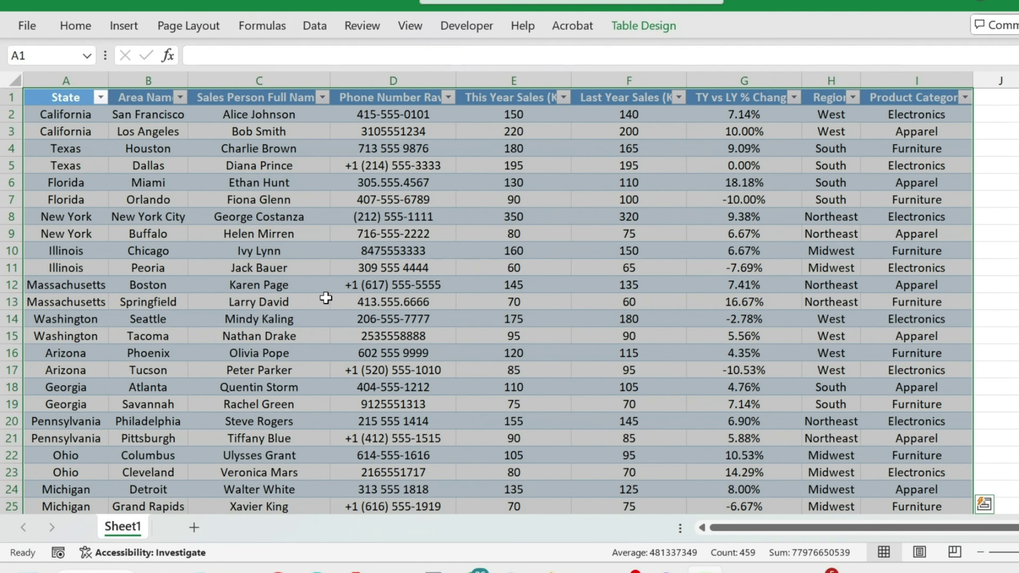
left_click(366, 217)
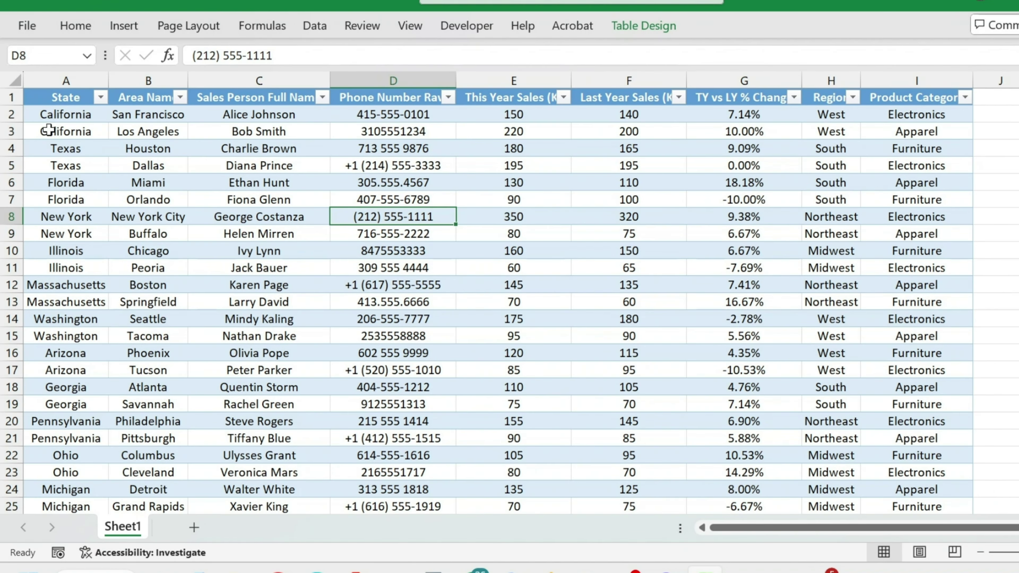